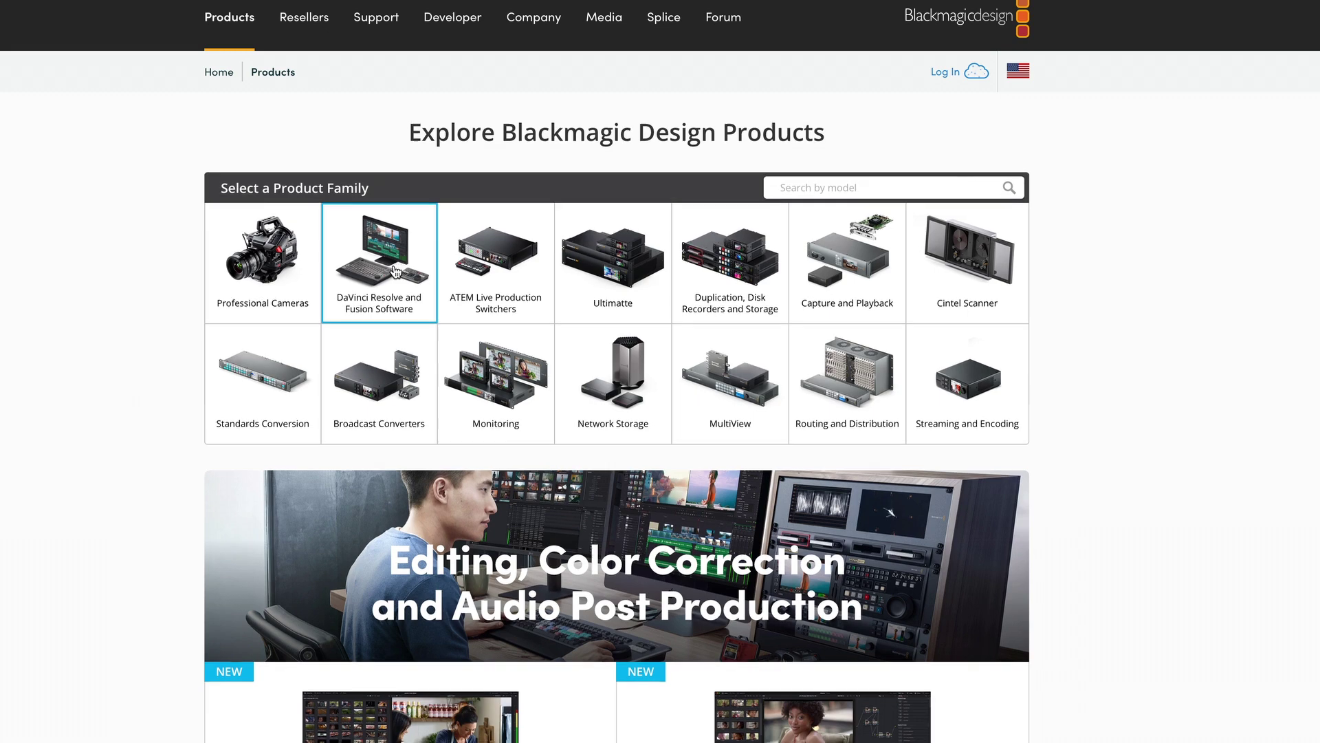
Step: Open the DaVinci Resolve and Fusion Software product page on the Blackmagic Design site
left_click(378, 417)
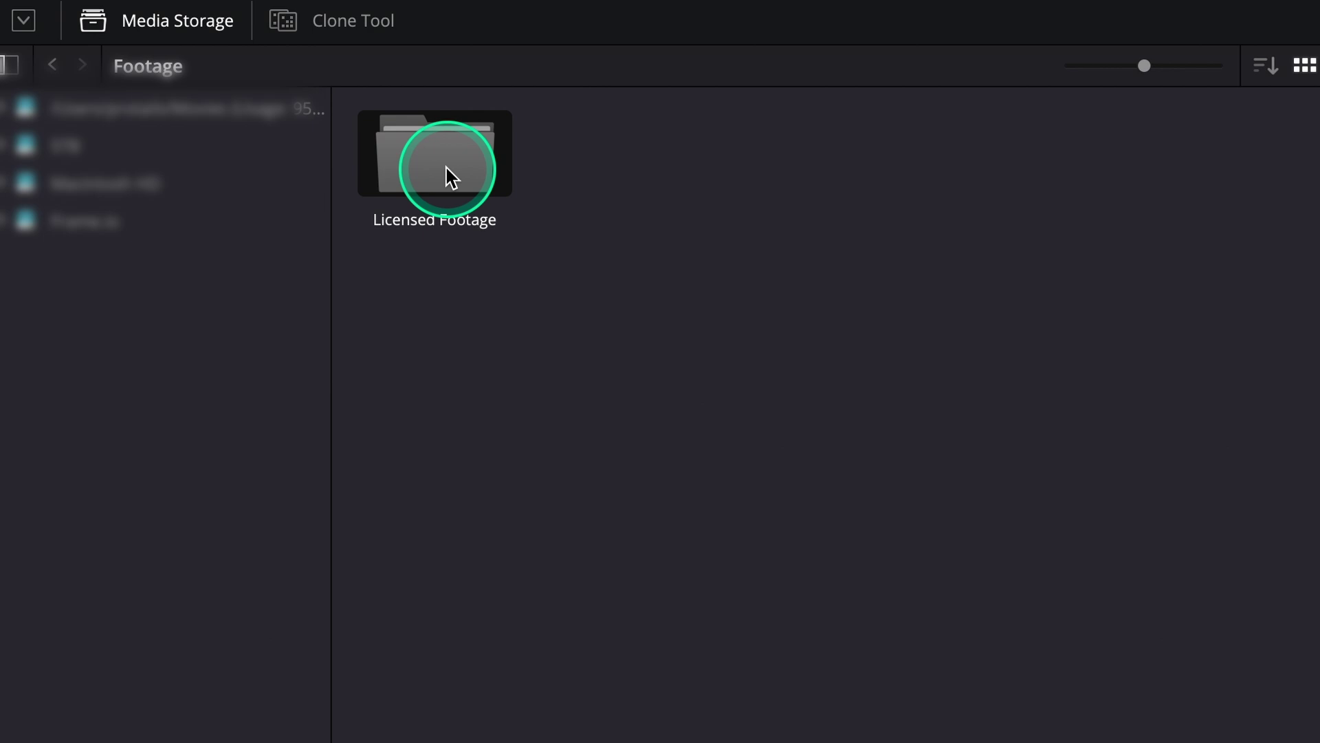
Step: Apply Color Space Transform to node 01 with ARRI Wide Gamut 3 input, then select the third media clip
right_click(135, 440)
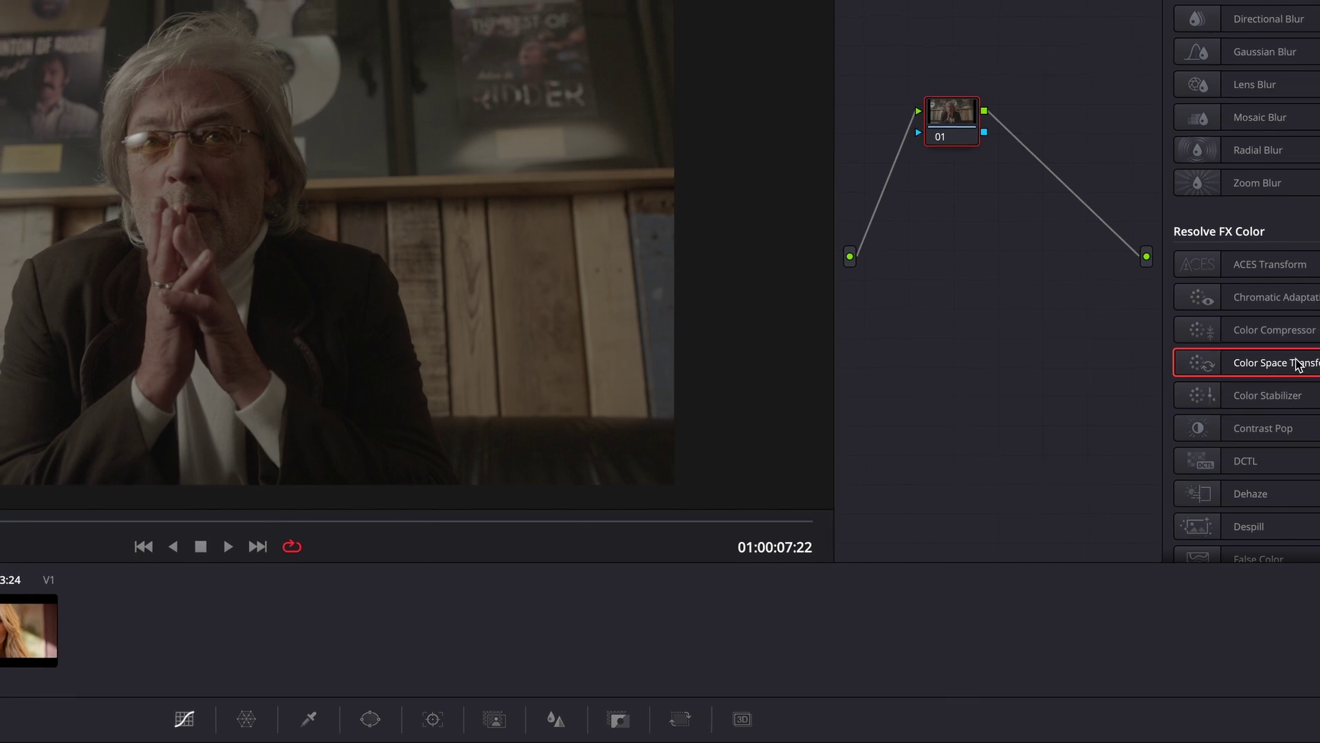
left_click_drag(1298, 364, 954, 124)
left_click(1316, 11)
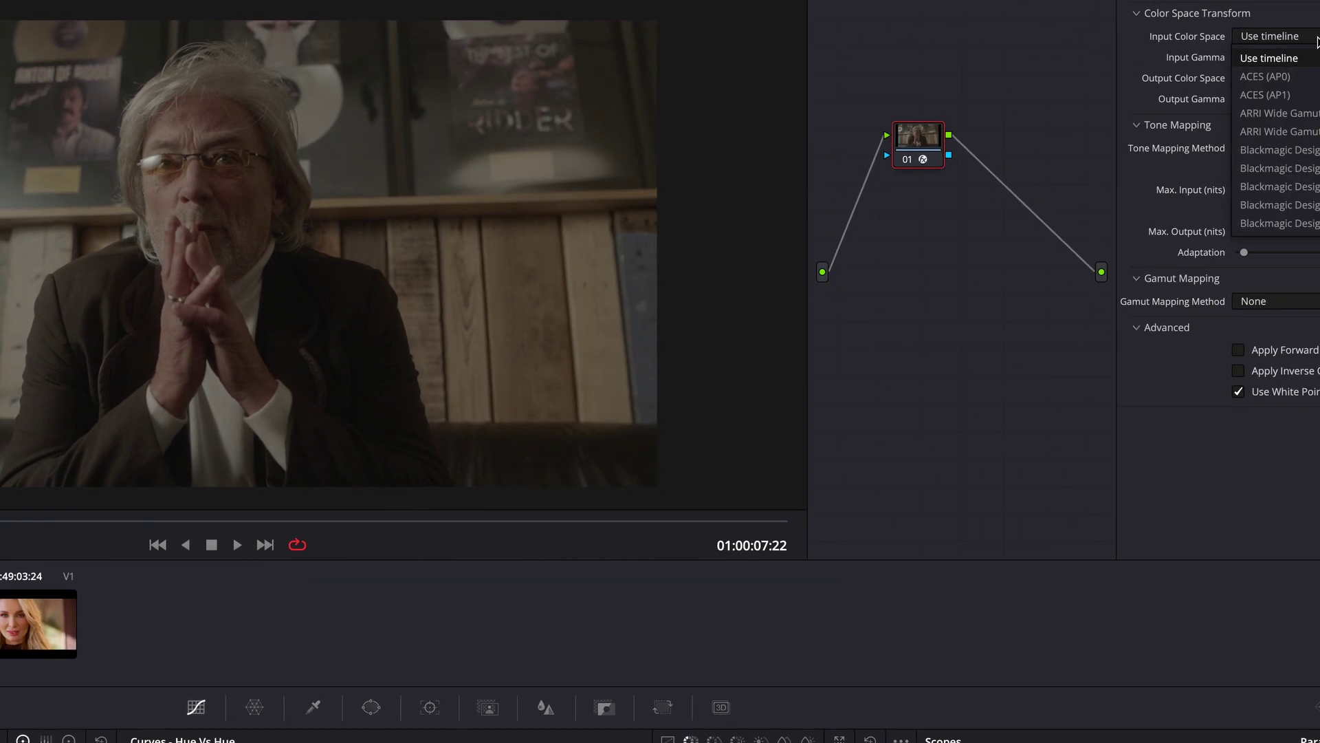
left_click(1279, 113)
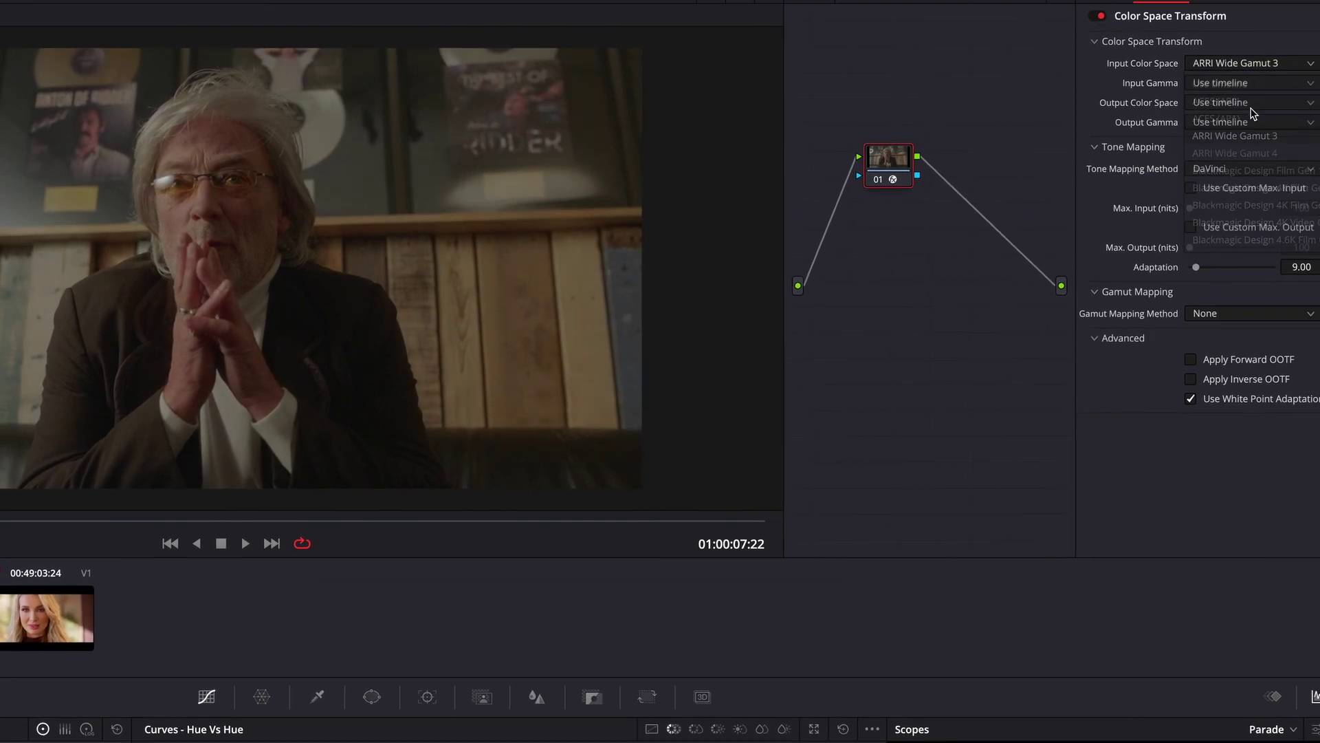
left_click(1250, 103)
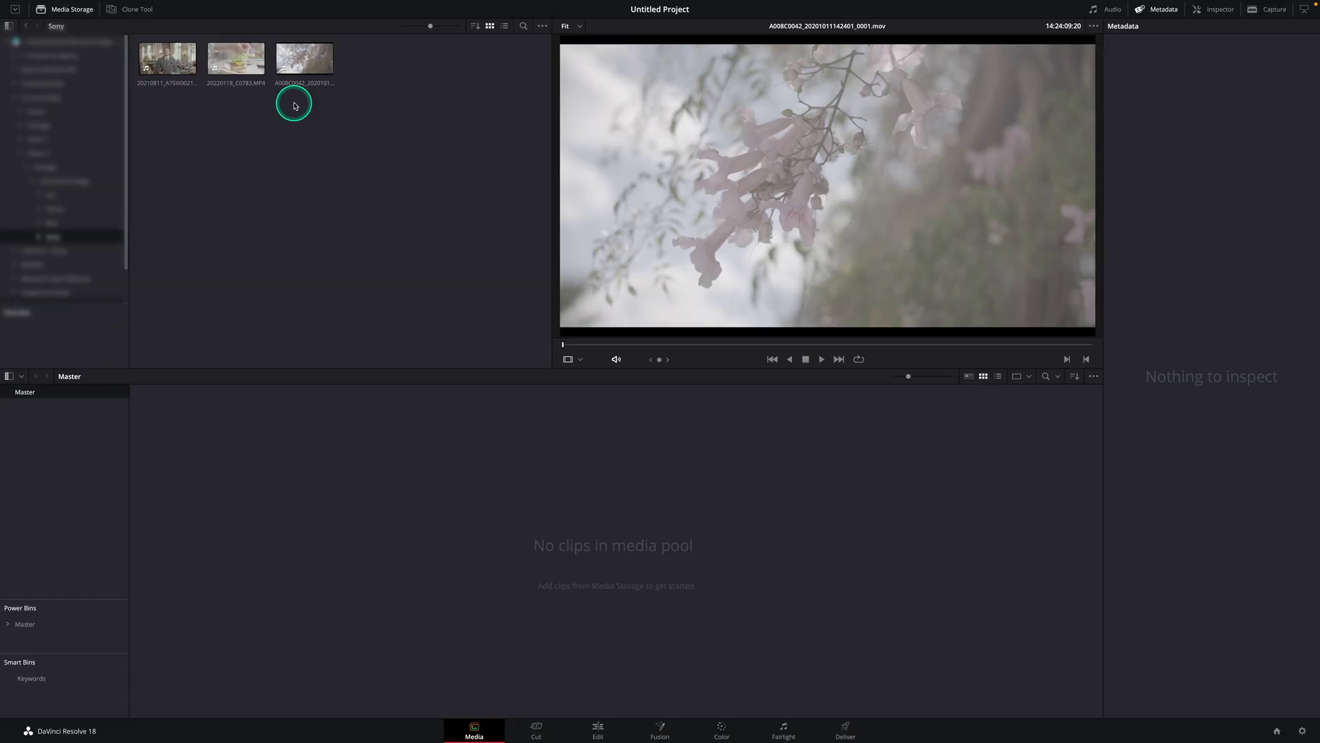
left_click(306, 66)
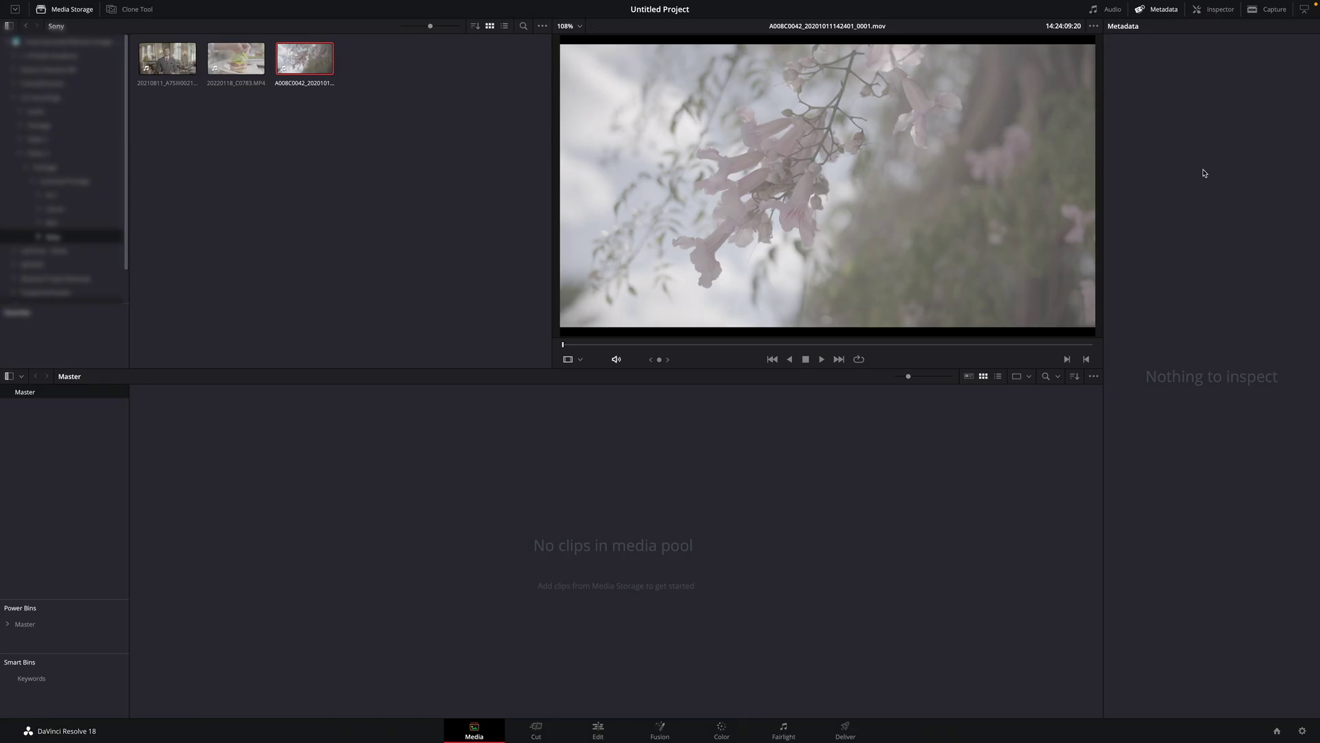
left_click(1263, 198)
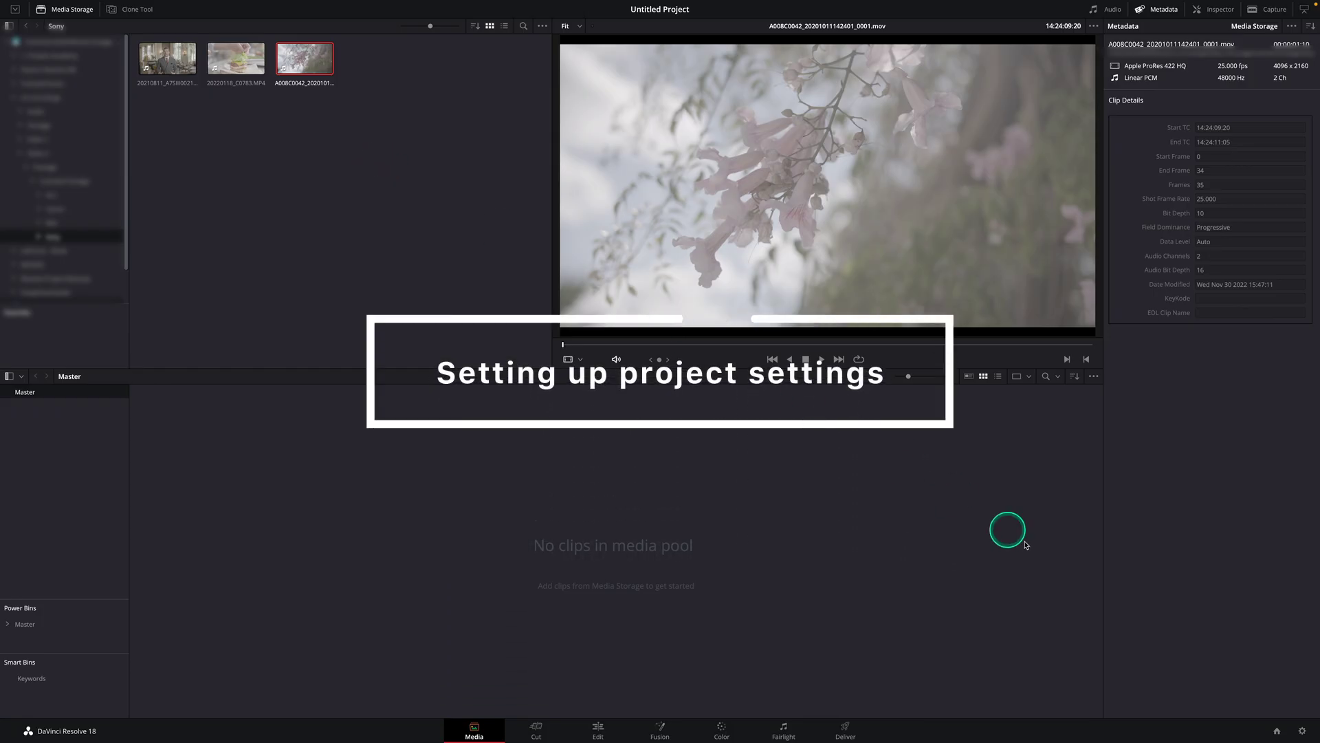
Step: Set the proxy media format to ProRes 422 Proxy in Project Settings
left_click(1302, 730)
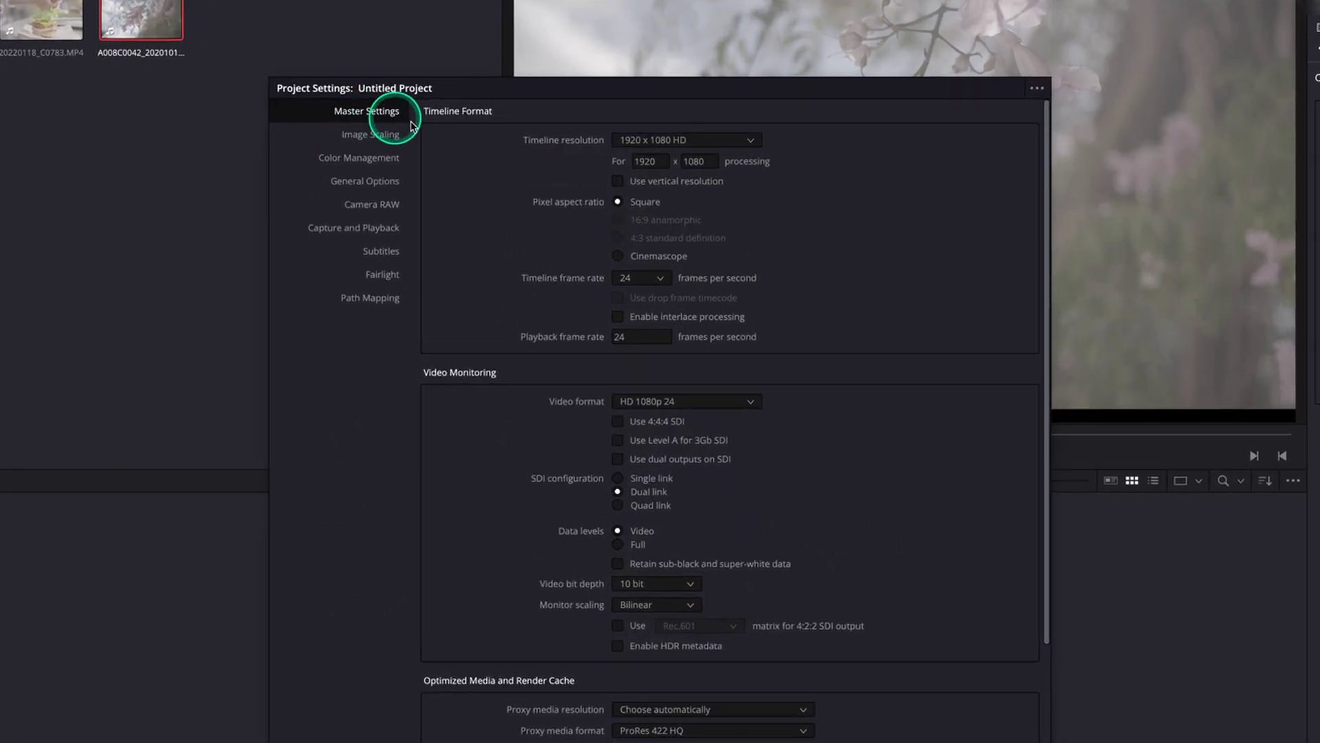
left_click(638, 282)
left_click(638, 282)
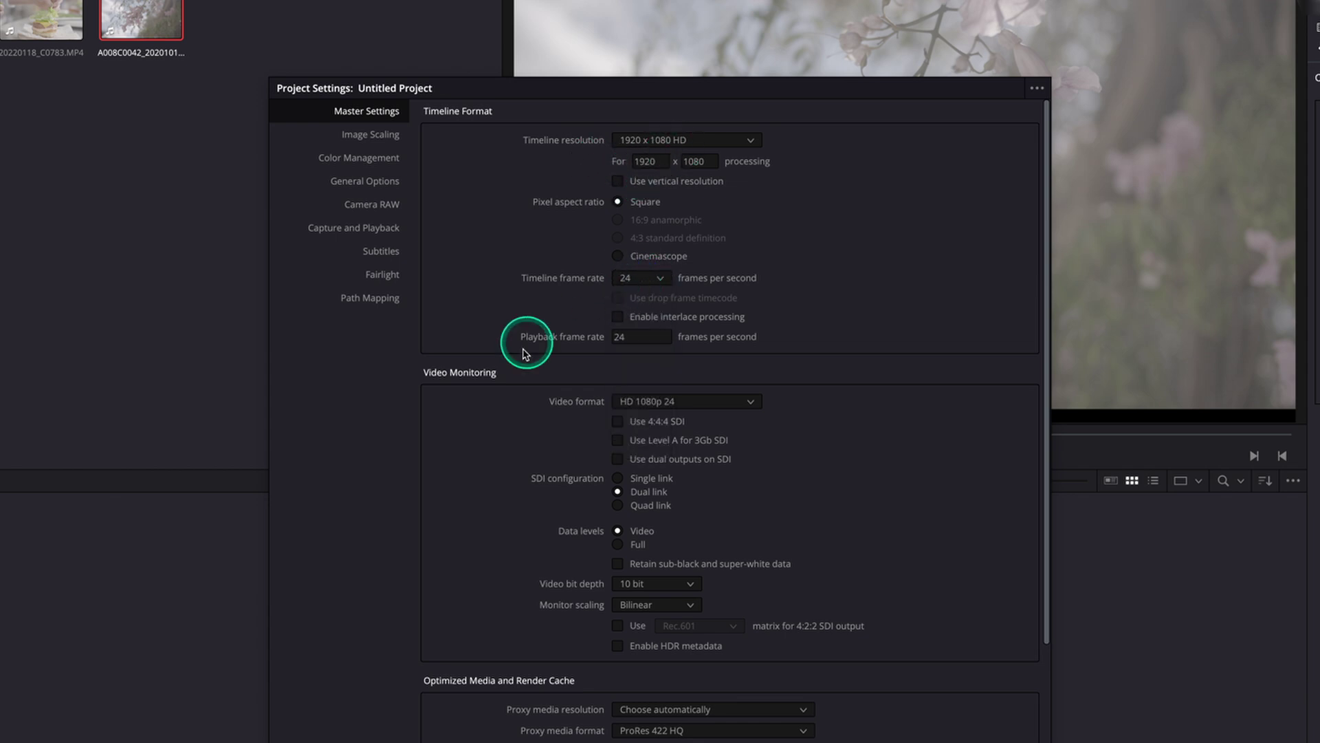
scroll(653, 413, "down", 5)
left_click(720, 456)
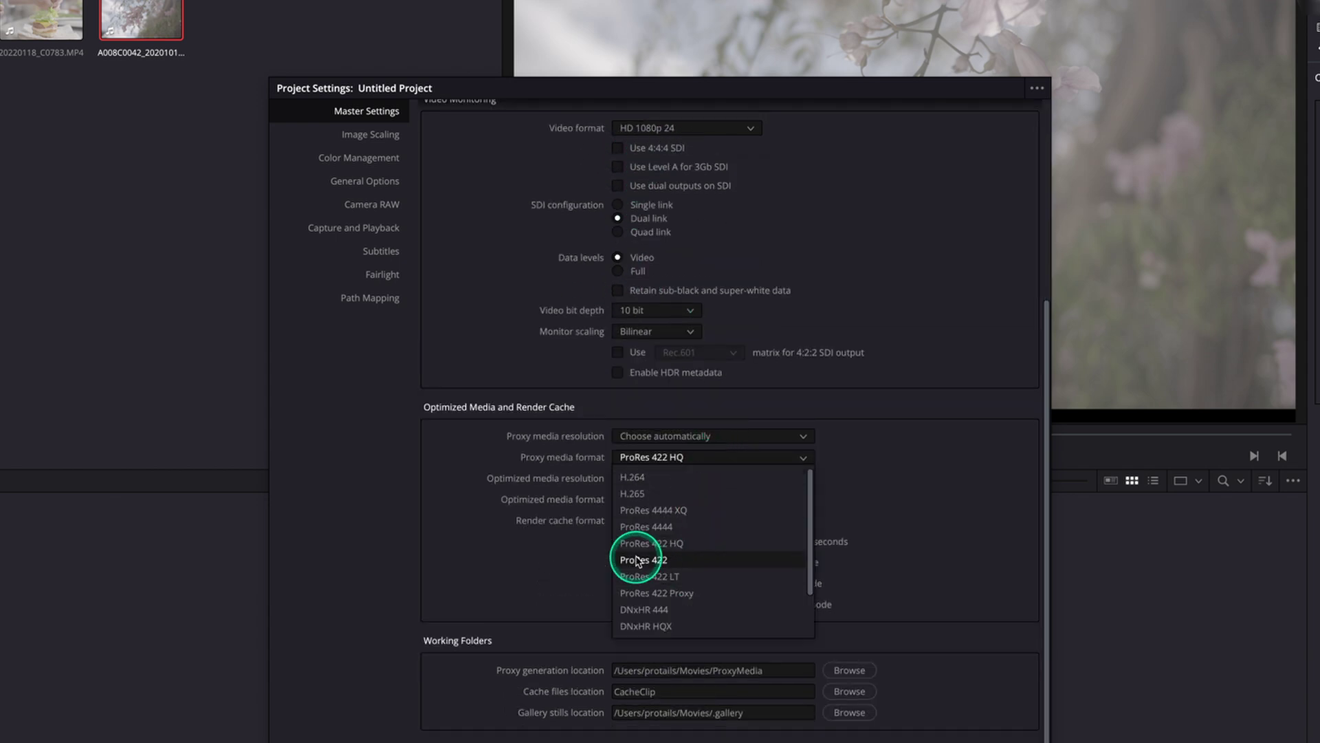
left_click(656, 593)
Step: Keep the timeline frame rate at 24 fps
left_click(696, 500)
left_click(696, 504)
scroll(537, 273, "up", 5)
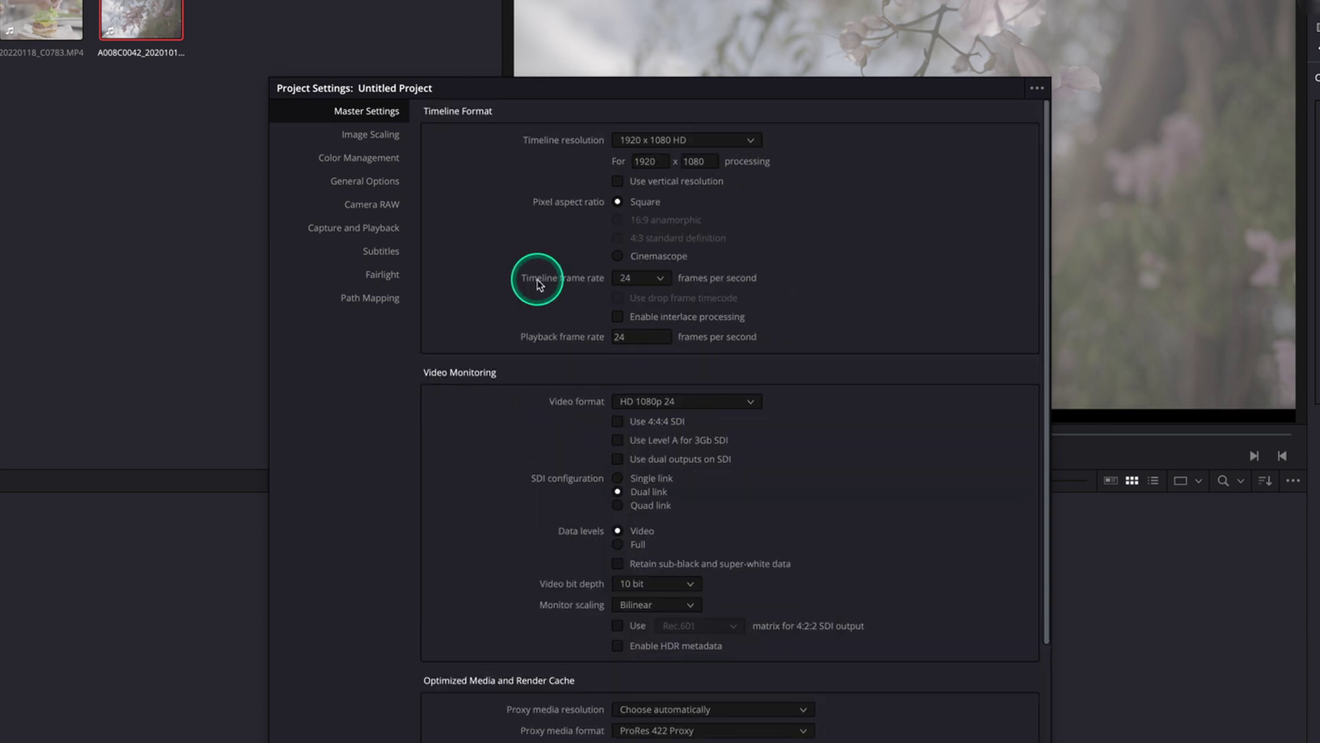
left_click(659, 278)
left_click(632, 357)
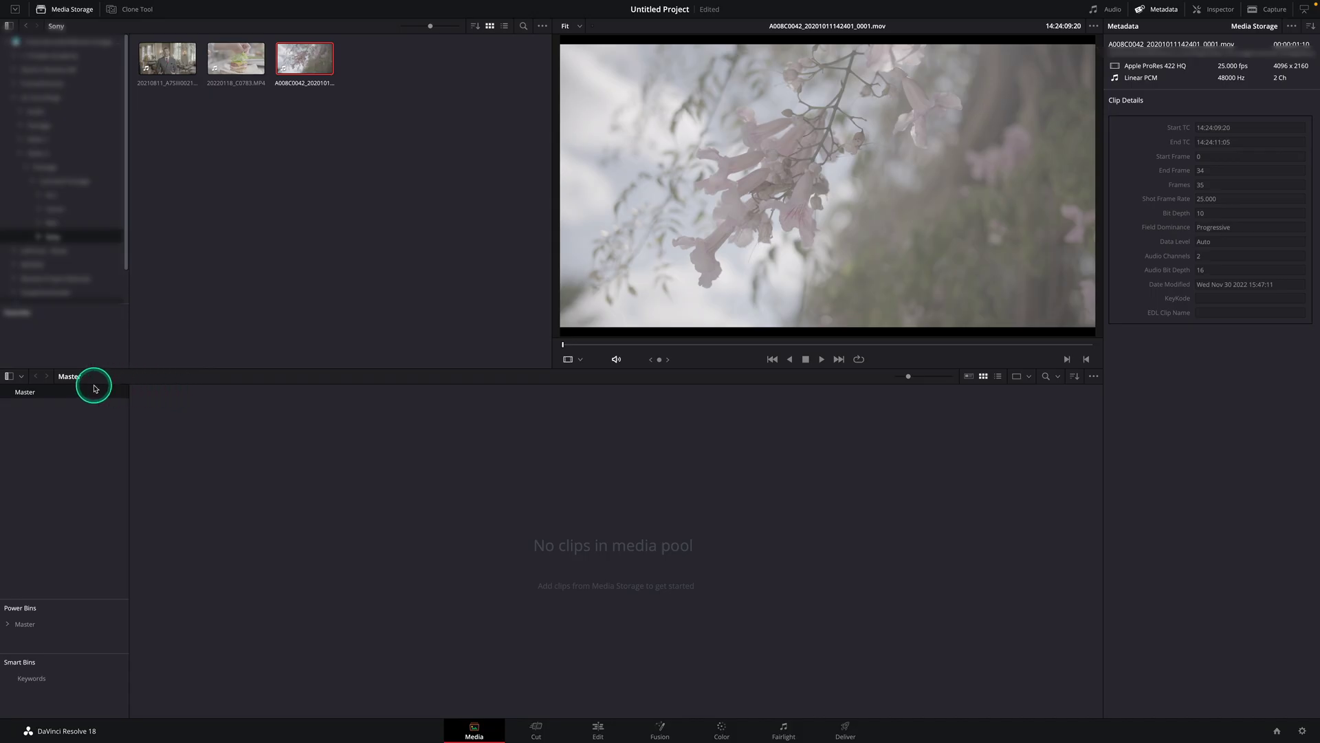
Step: Create a Footage bin under Master and move the three Sony clips into it, keeping the frame rate
right_click(36, 390)
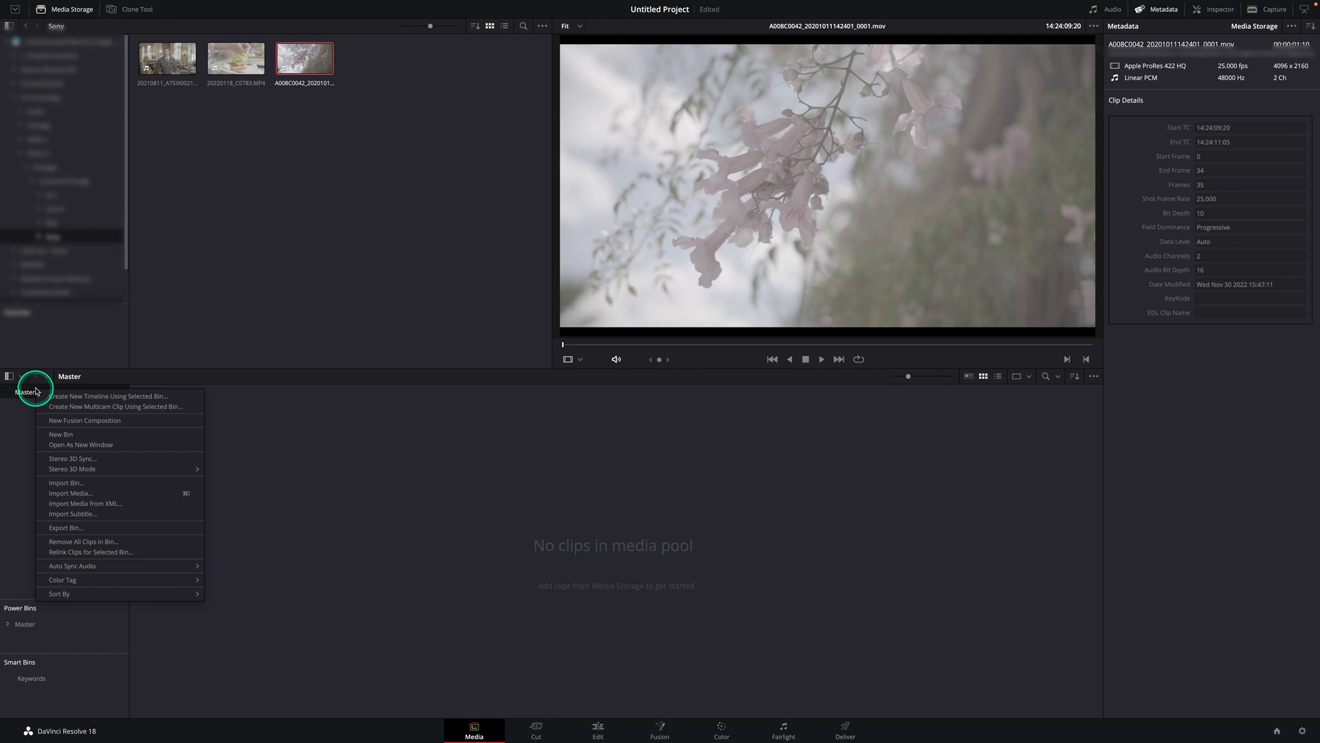
left_click(96, 435)
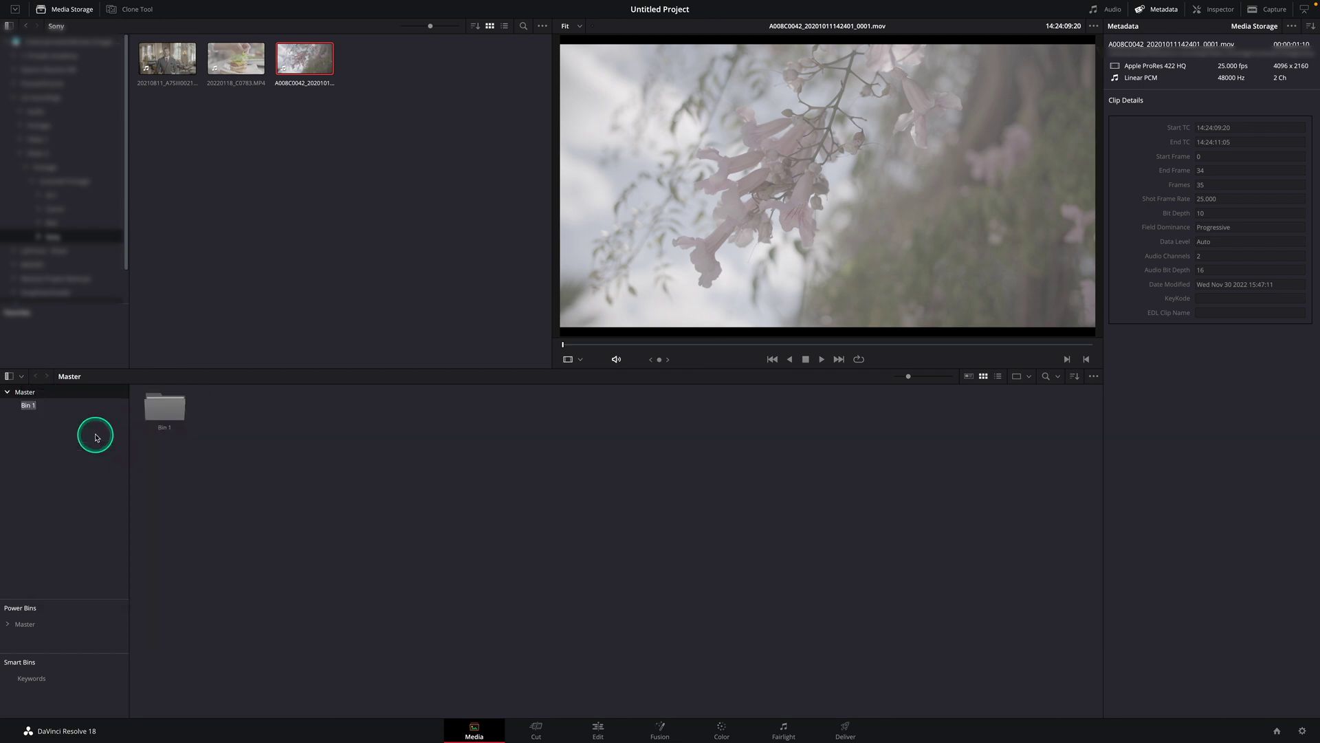
left_click_drag(280, 168, 239, 133)
left_click_drag(156, 60, 234, 432)
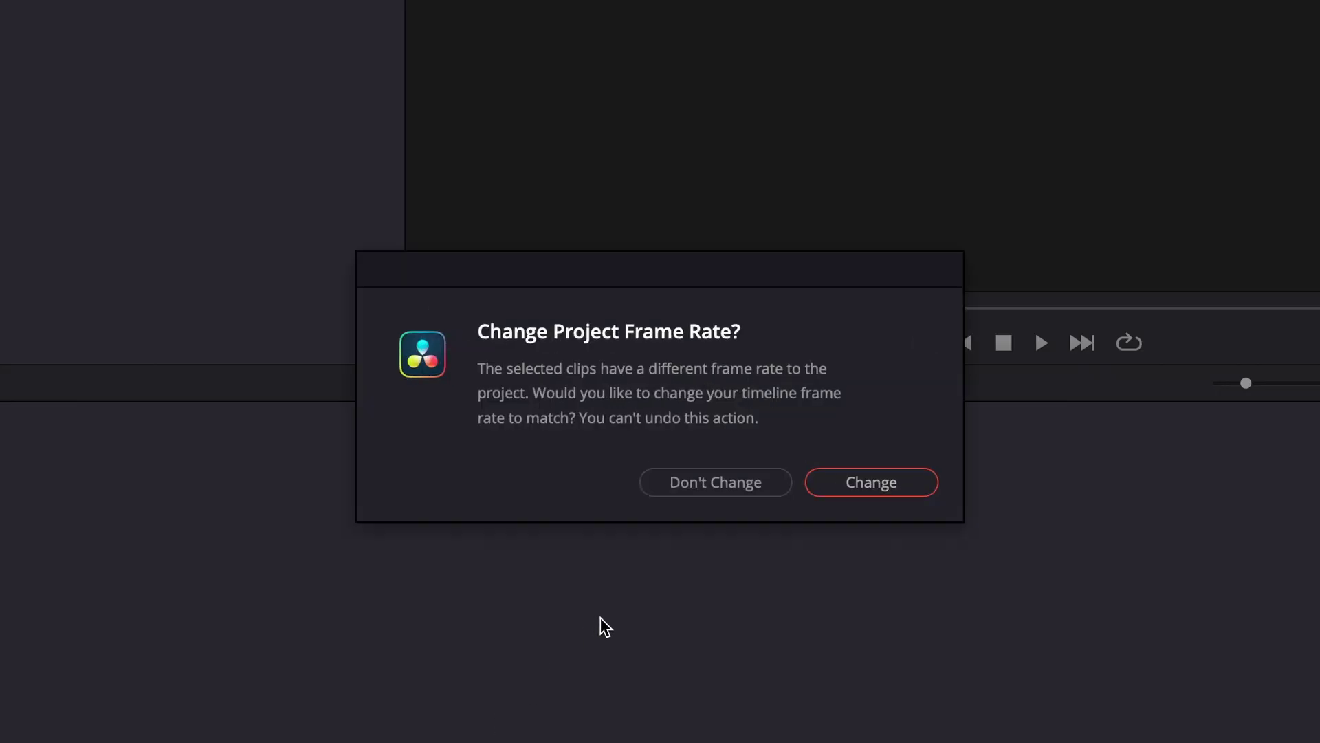
left_click(717, 482)
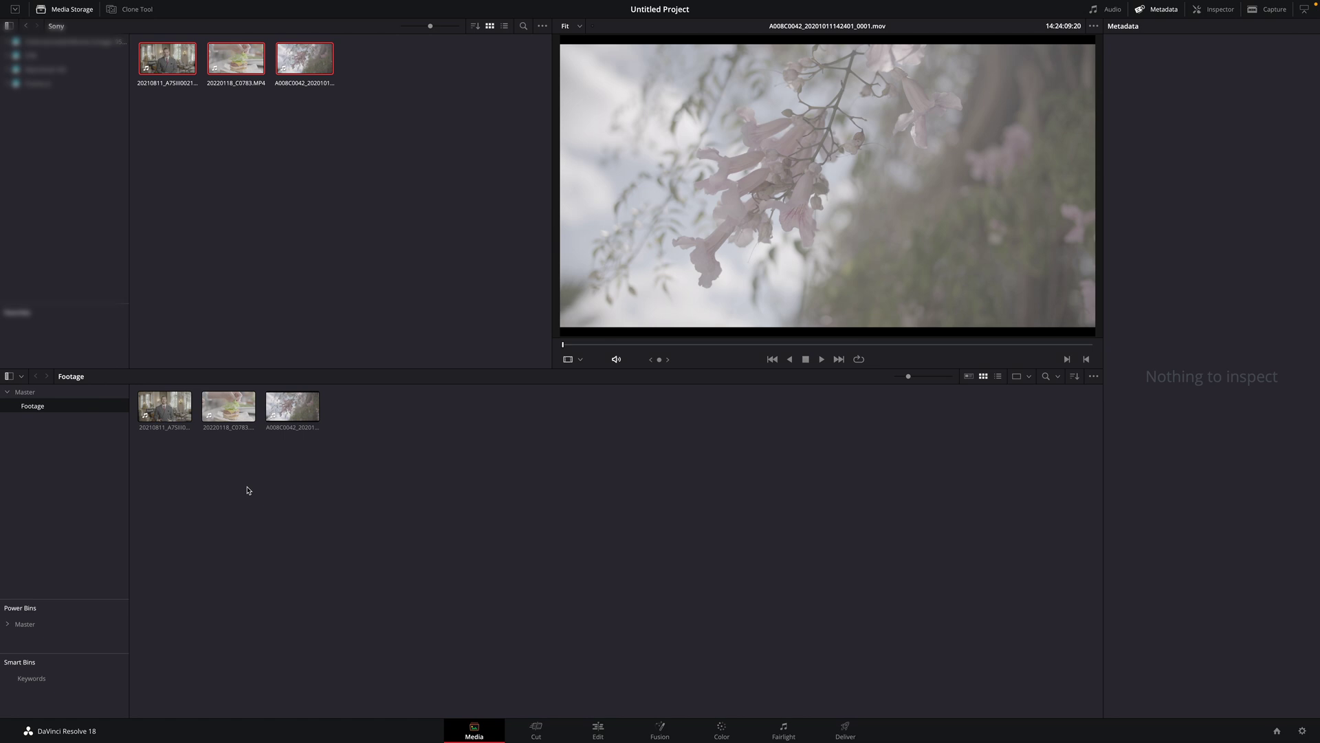
left_click(249, 485)
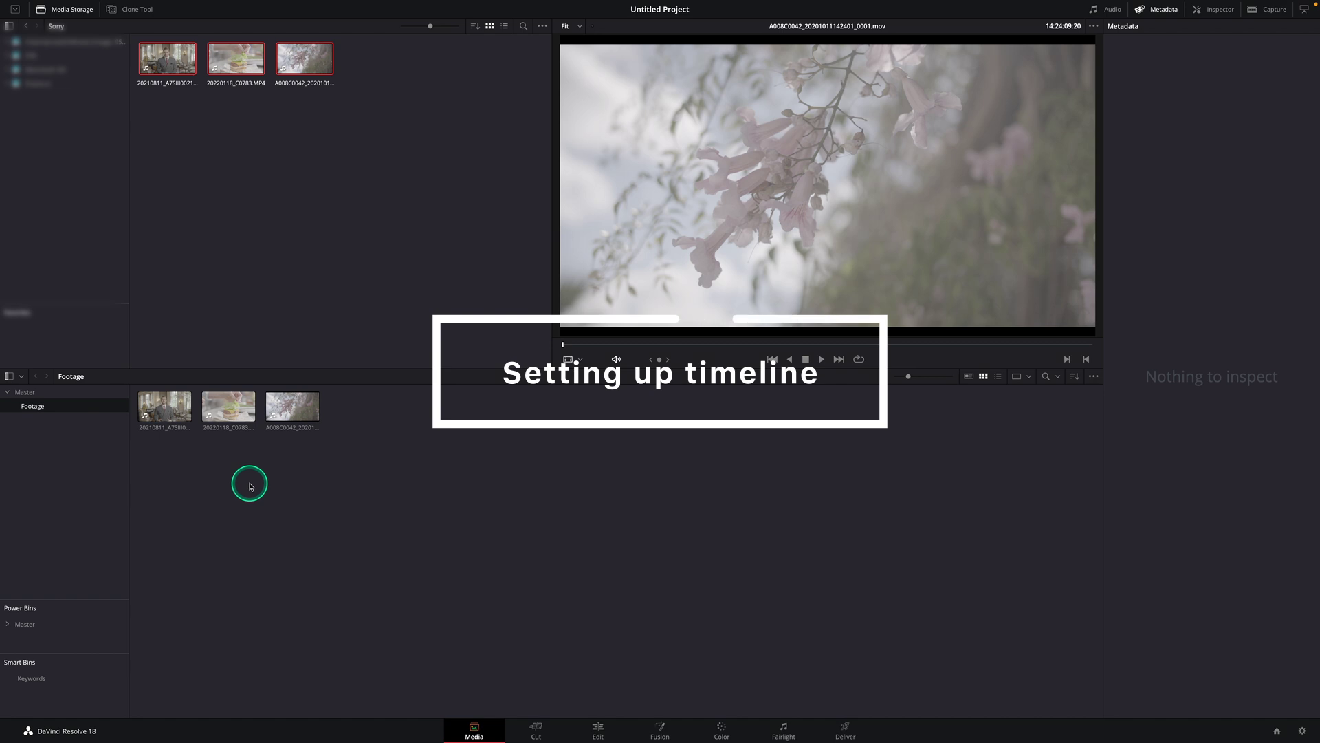
Step: On the Edit page, create the Sony timeline from all three selected Footage clips
left_click(597, 731)
left_click_drag(231, 129, 66, 12)
left_click(163, 64)
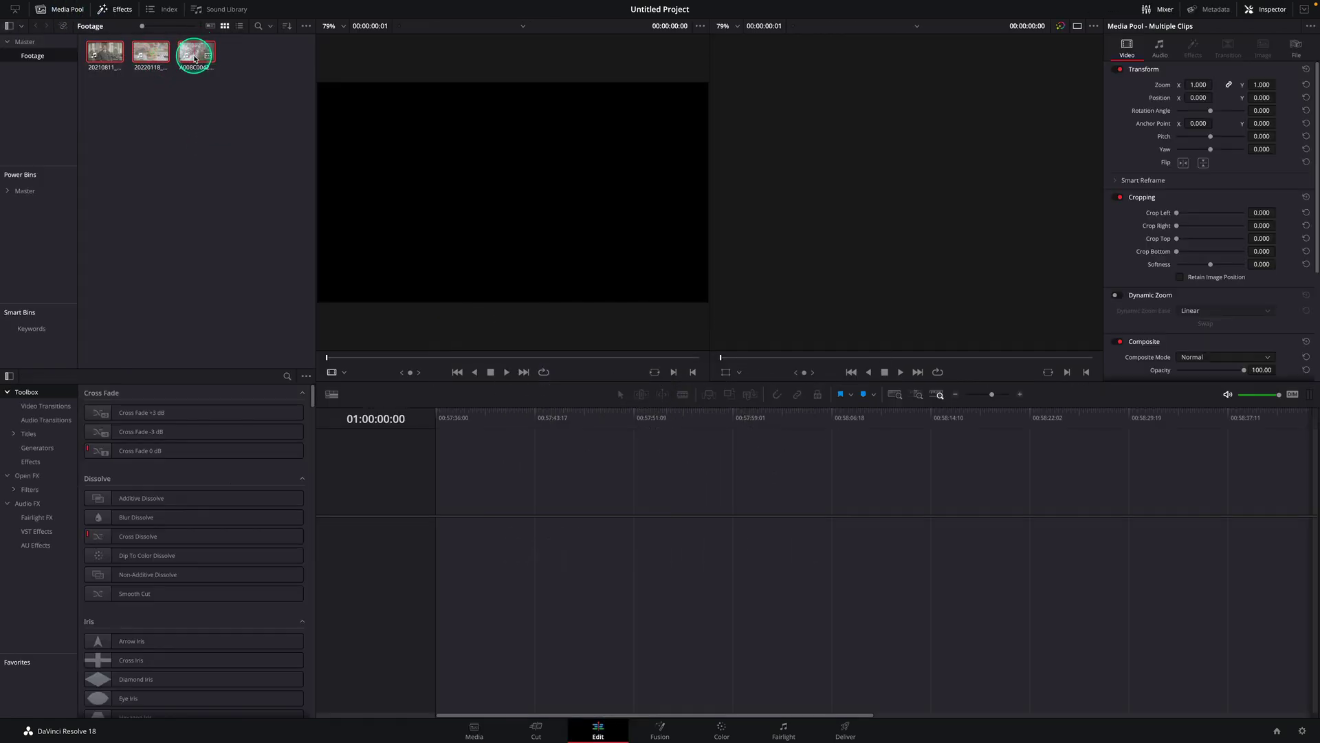
right_click(194, 59)
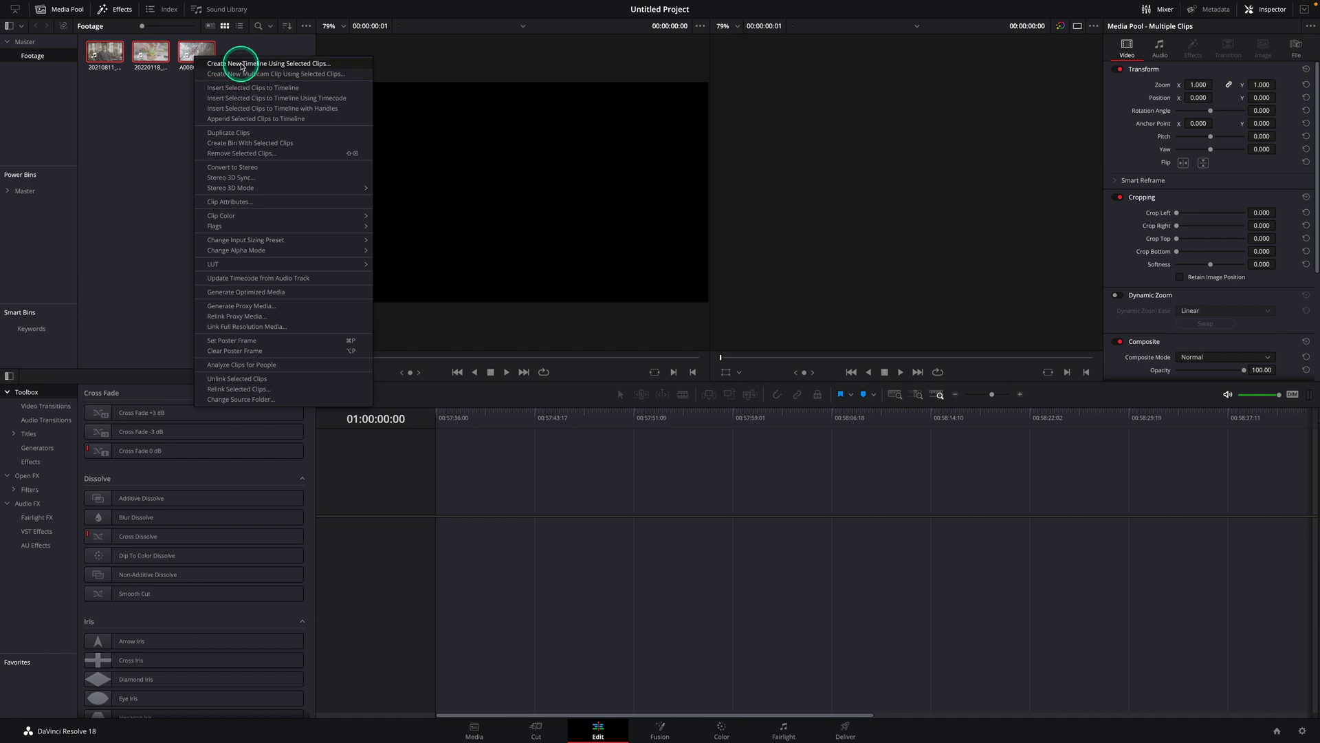
left_click(241, 64)
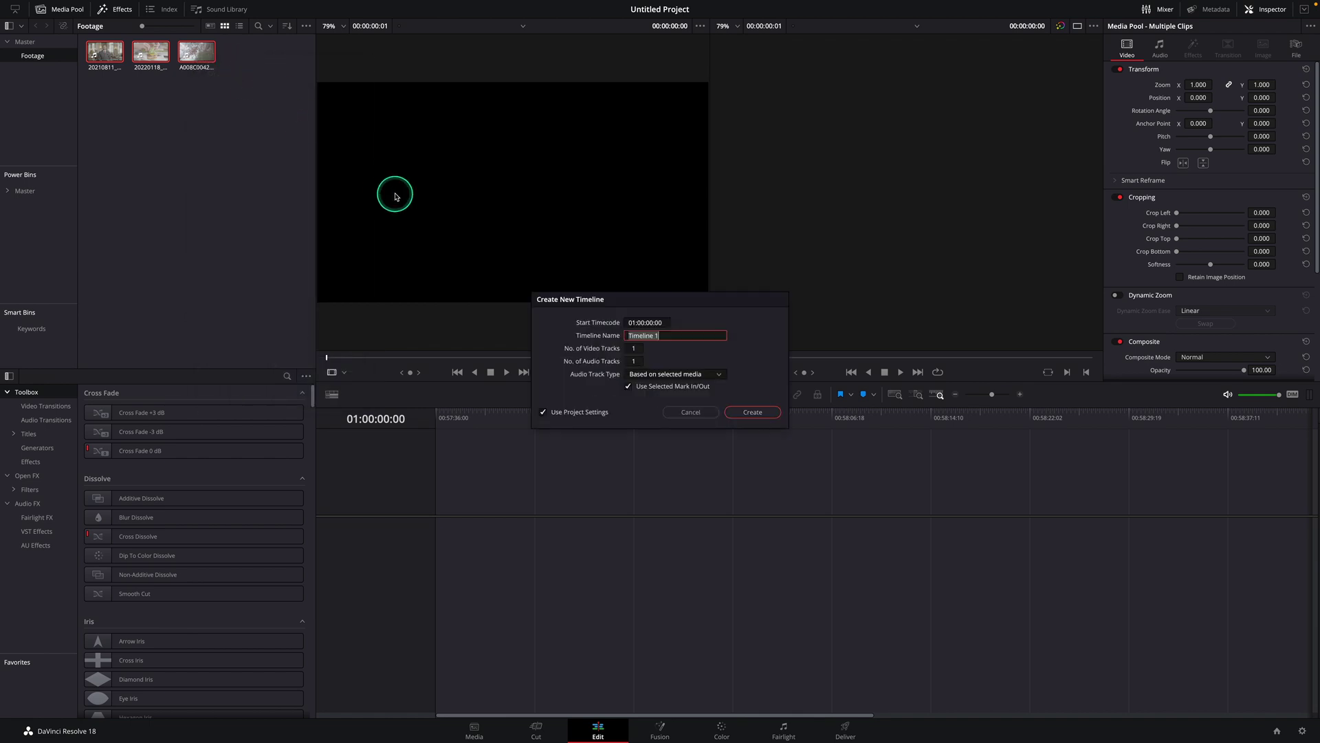
left_click(752, 412)
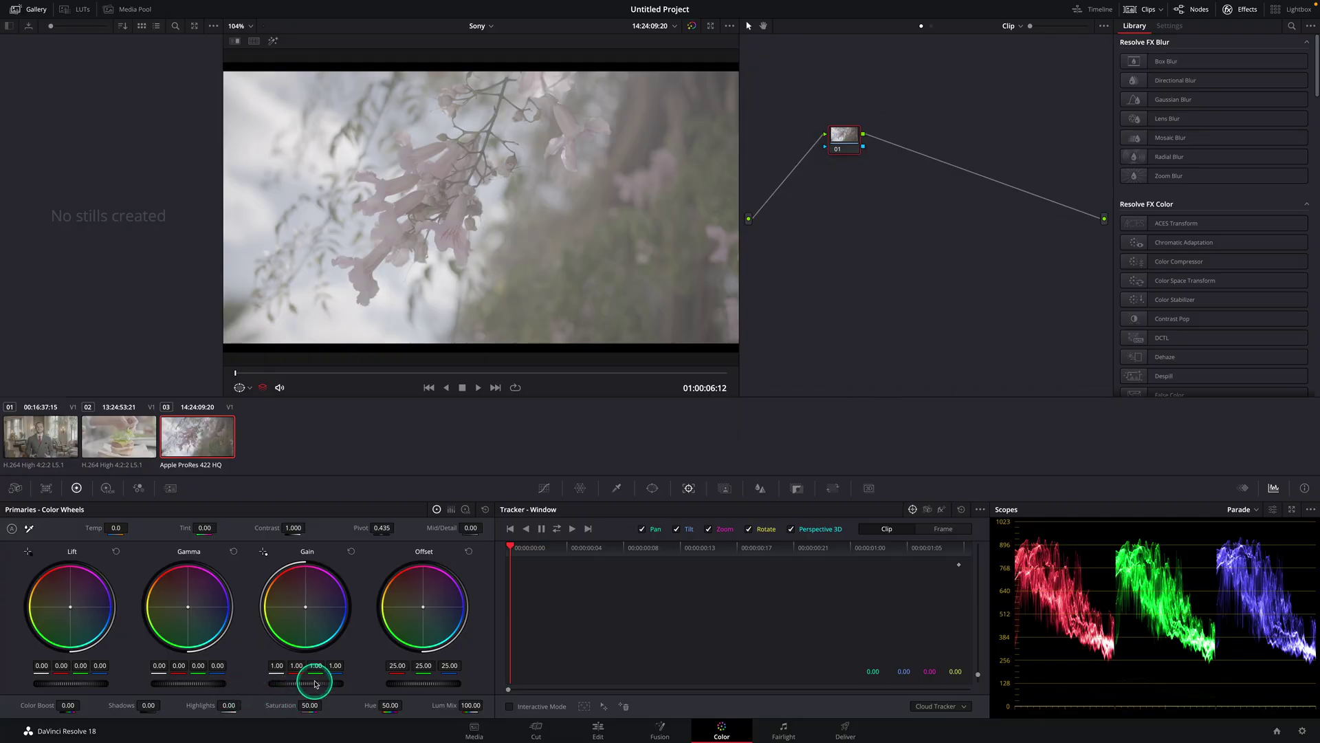
Step: Adjust the lift, gamma, gain and offset wheels to add contrast and brighten the butterfly clip
left_click_drag(314, 683, 330, 683)
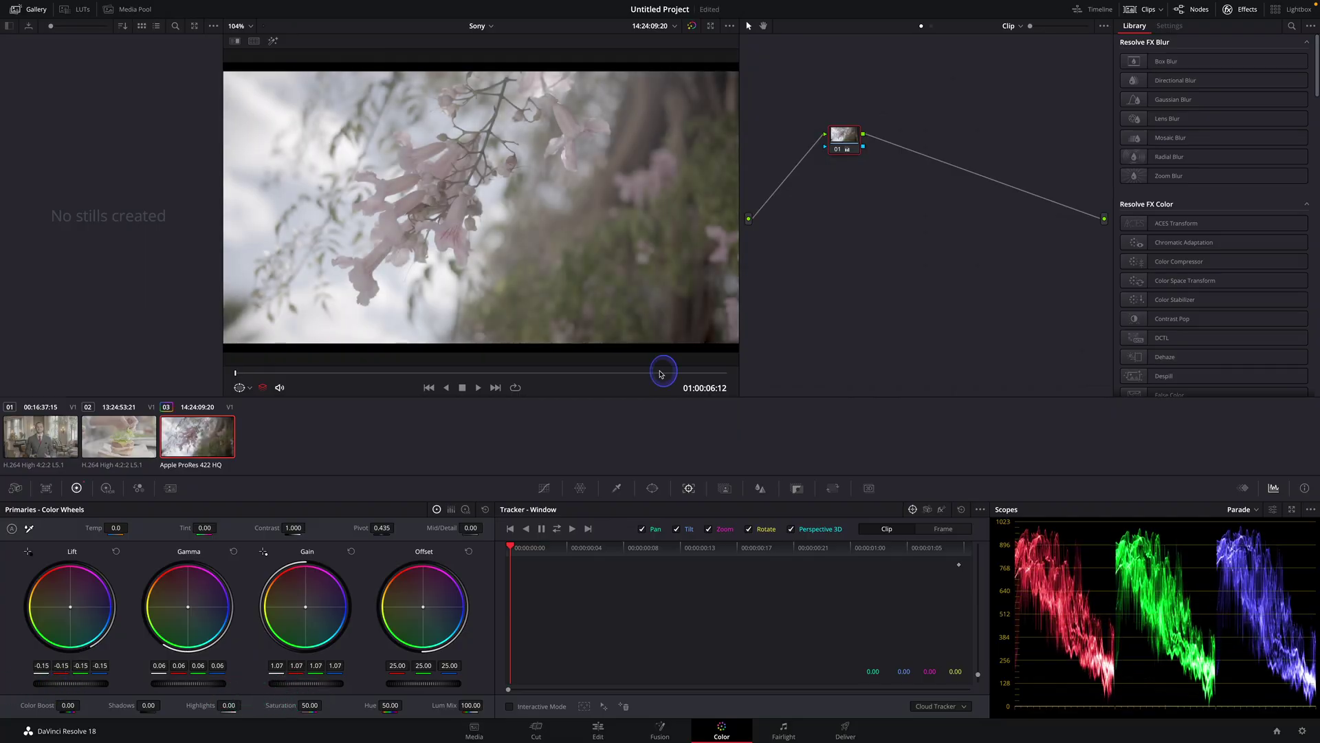
mouse_move(660, 373)
left_mouse_down()
mouse_move(746, 368)
mouse_move(654, 372)
left_mouse_up()
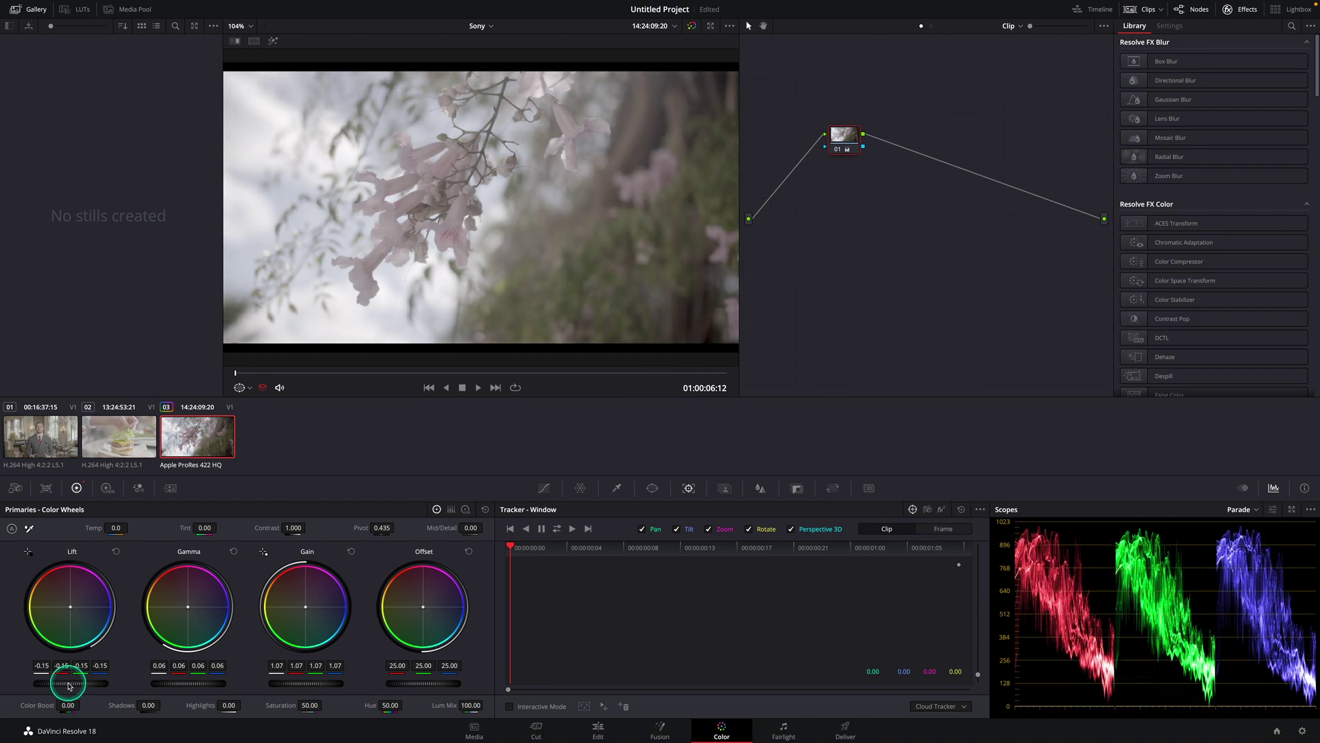
left_click_drag(209, 684, 219, 684)
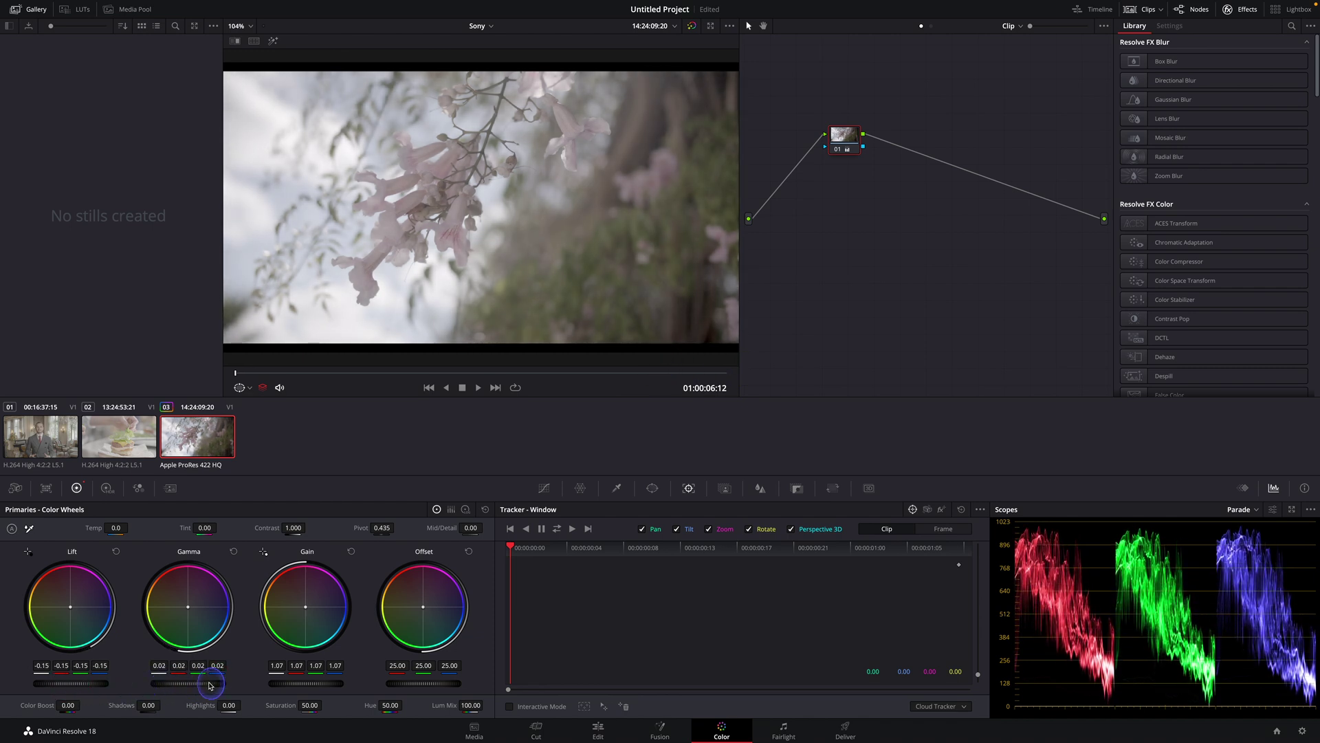
mouse_move(318, 685)
left_mouse_down()
mouse_move(271, 689)
mouse_move(295, 689)
left_mouse_up()
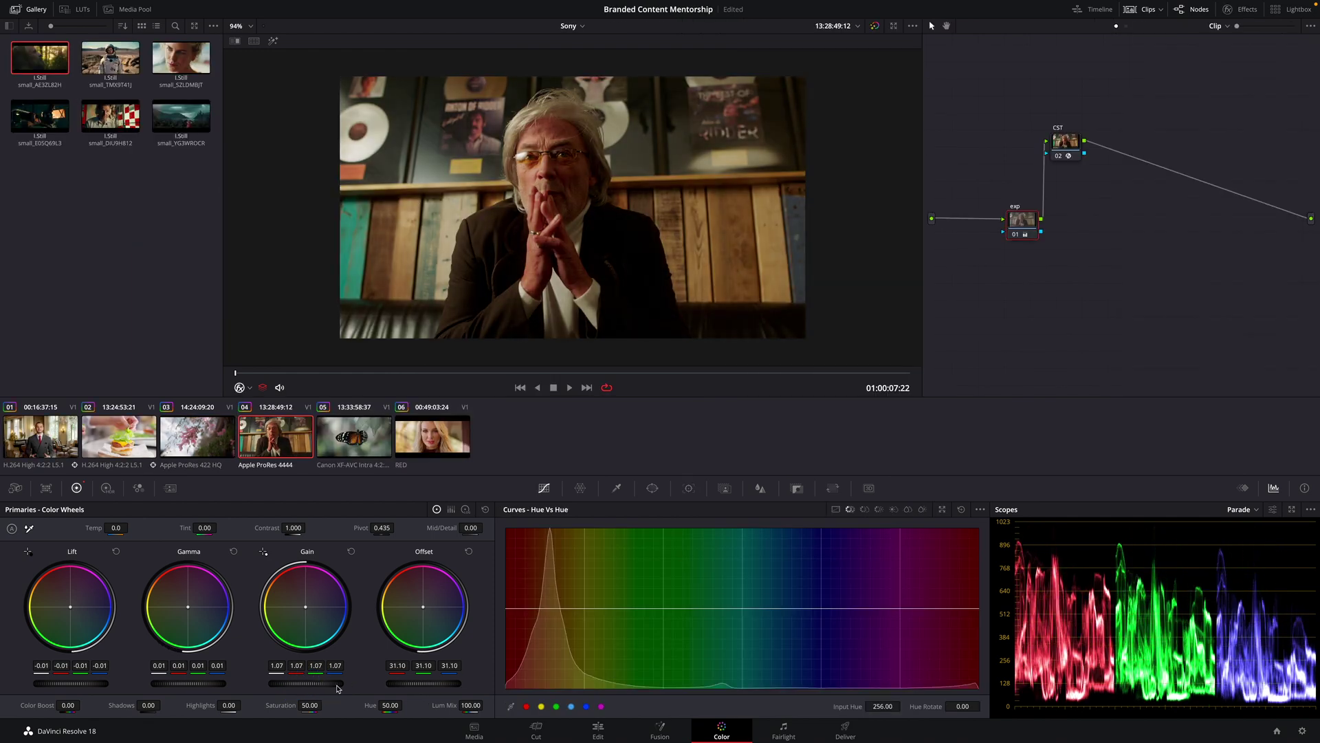
mouse_move(413, 684)
left_mouse_down()
mouse_move(444, 686)
mouse_move(414, 700)
left_mouse_up()
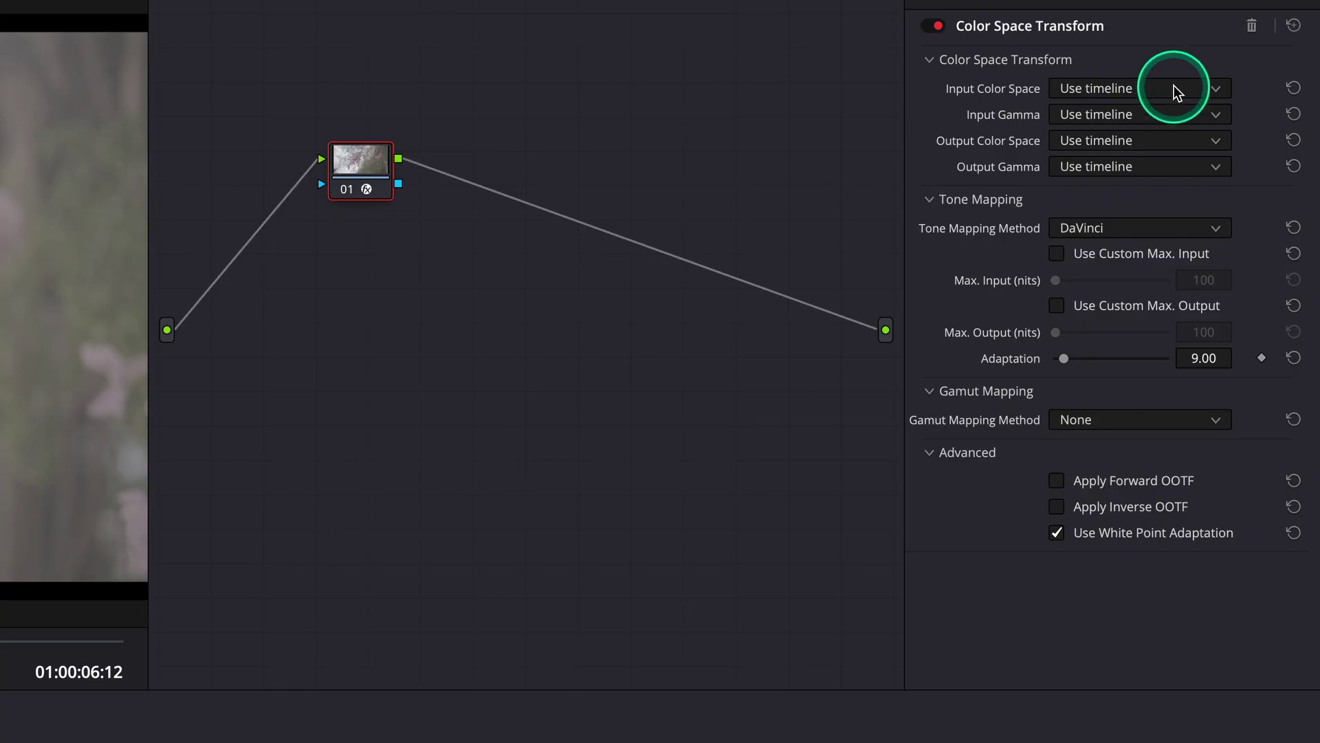
Step: Set the input color space to Sony S-Gamut3.Cine and input gamma to Sony S-Log3
left_click(1173, 88)
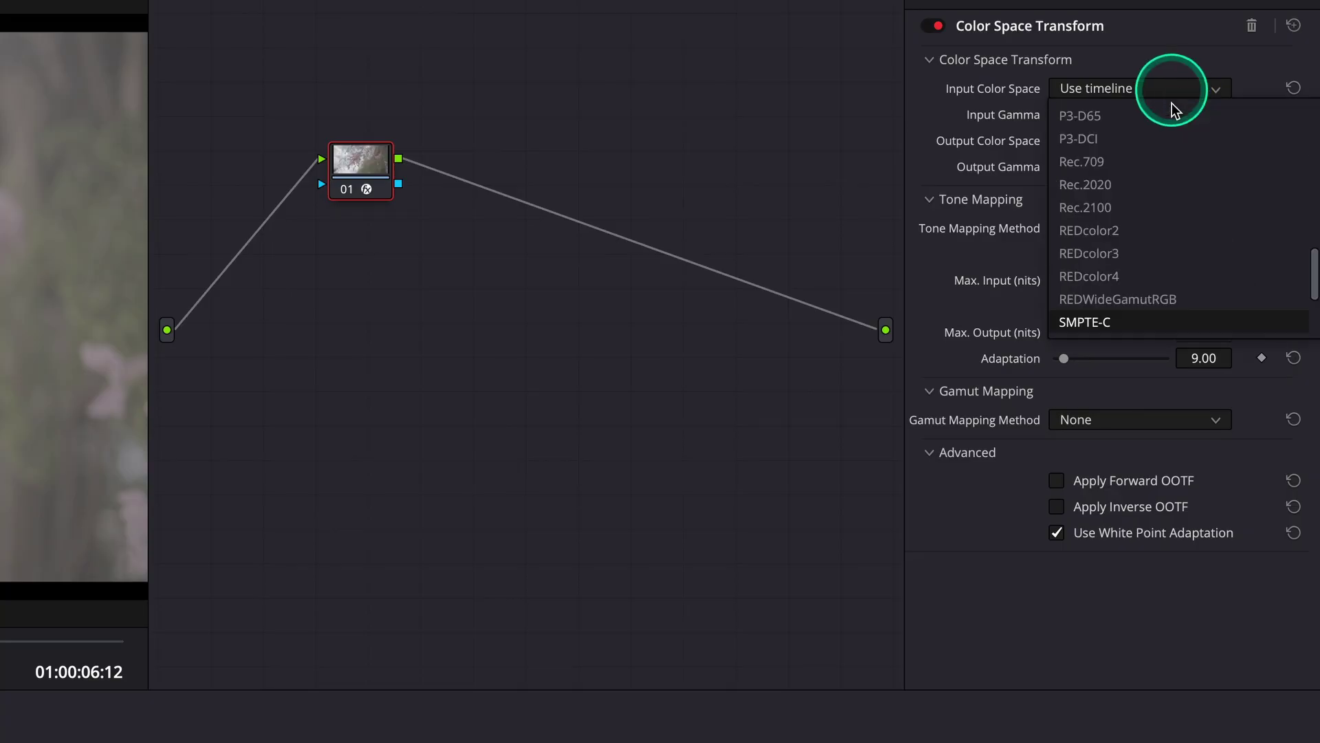
scroll(1200, 289, "down", 3)
left_click(1191, 301)
left_click(1136, 111)
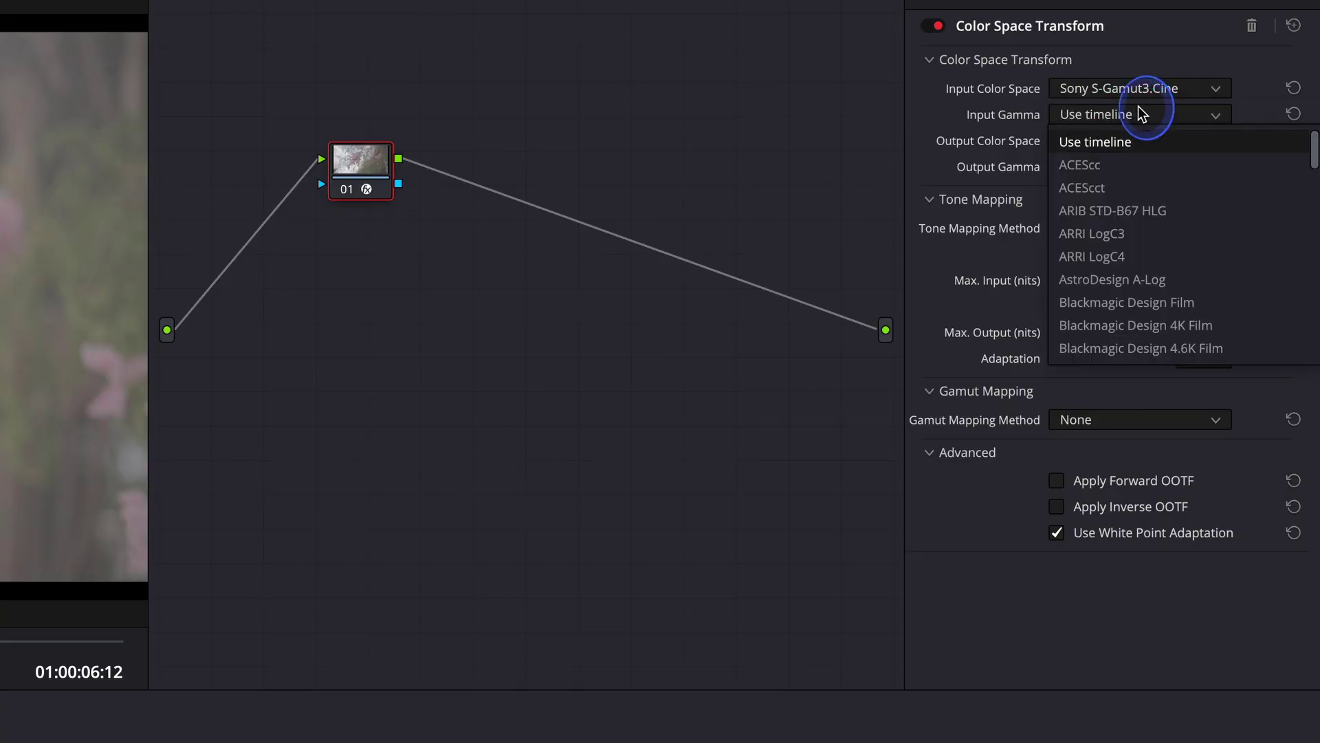
scroll(1198, 323, "down", 10)
left_click(1196, 323)
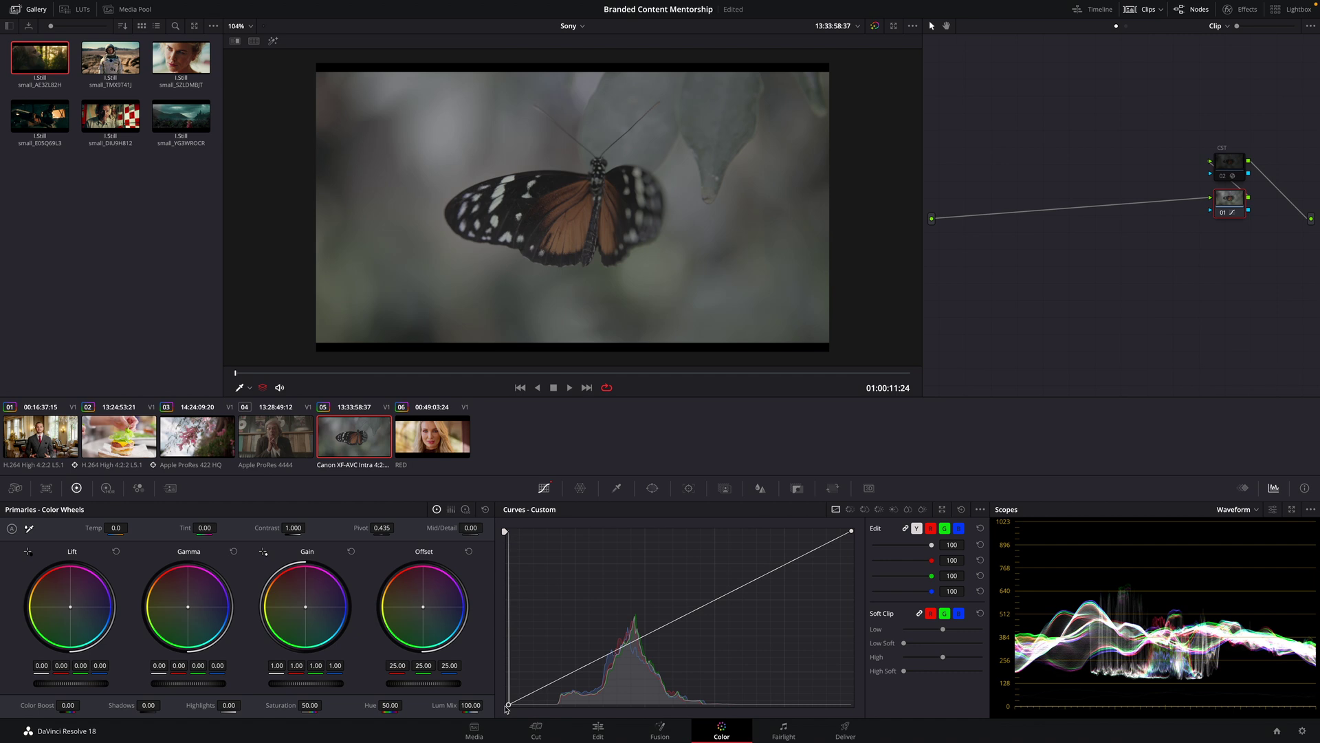
Step: Try crushing the curve's black point, undo it, and lift the shadows to 0.04
left_click_drag(508, 704, 553, 707)
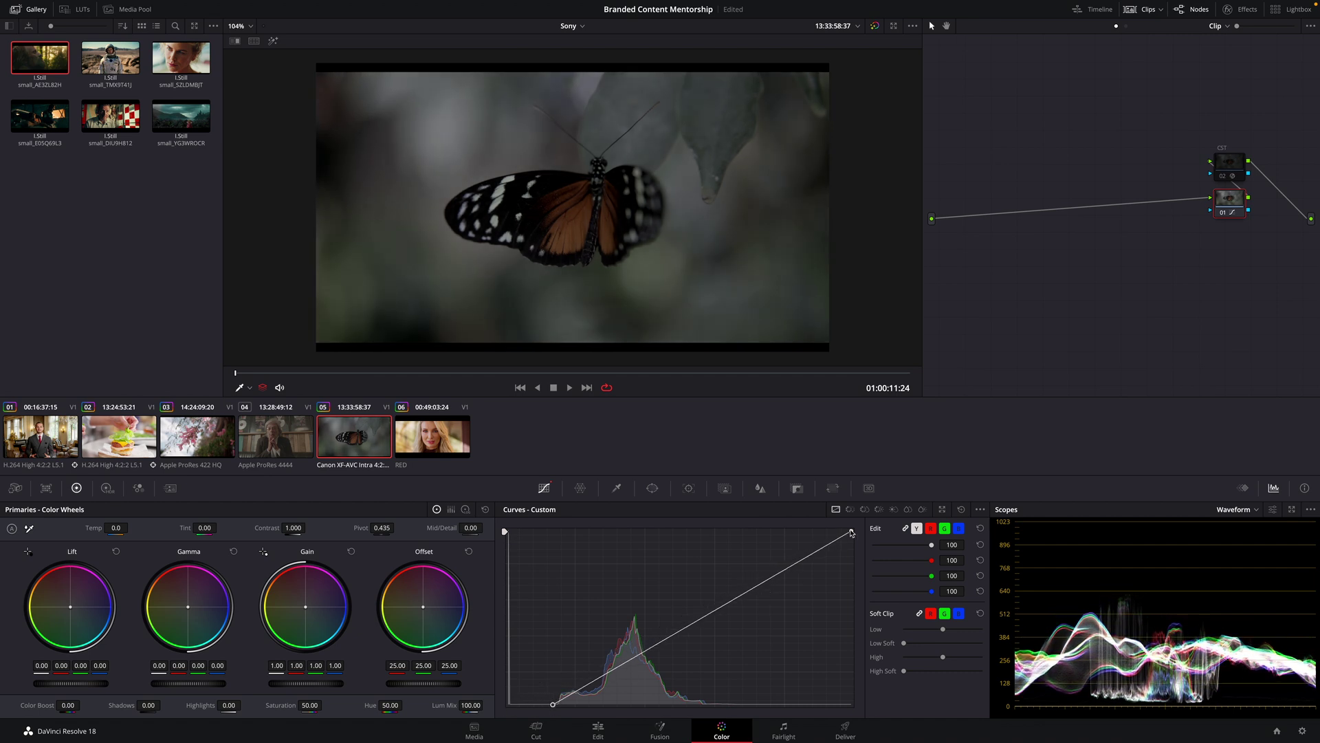
key("ctrl+z")
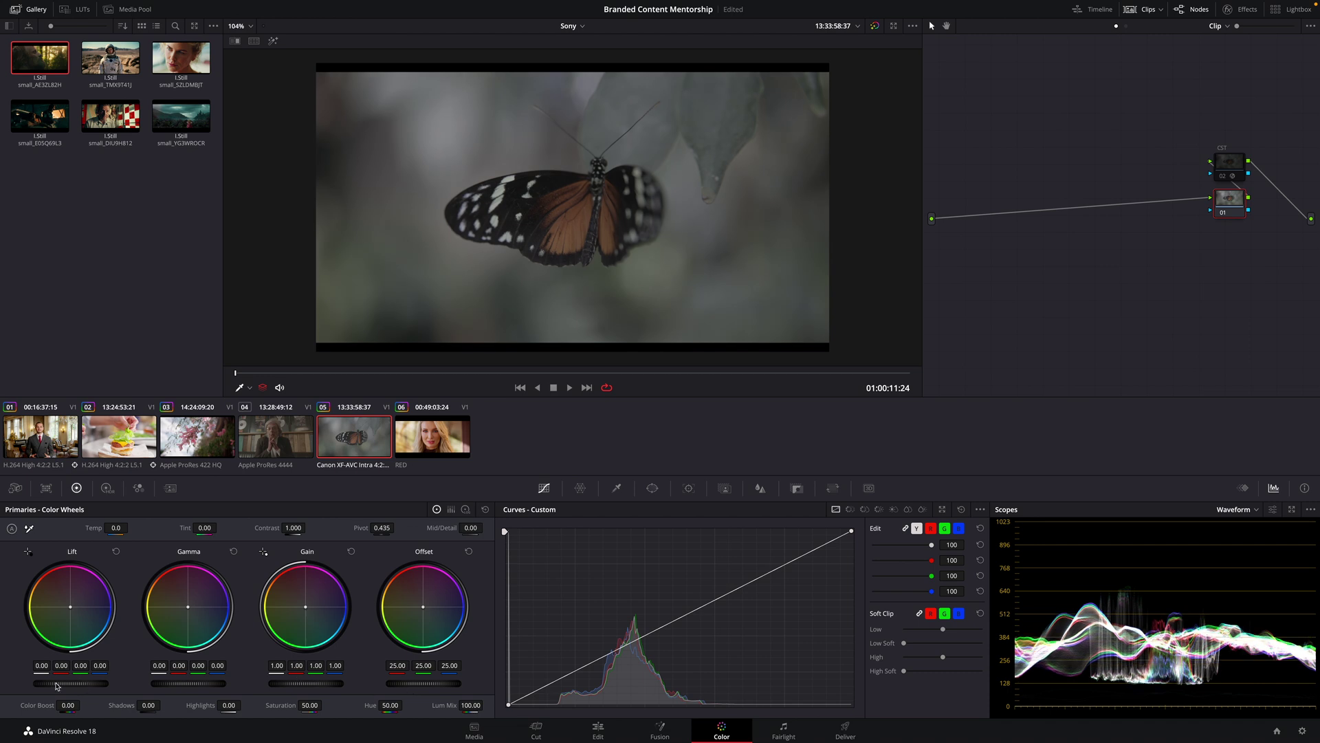
left_click_drag(57, 685, 86, 685)
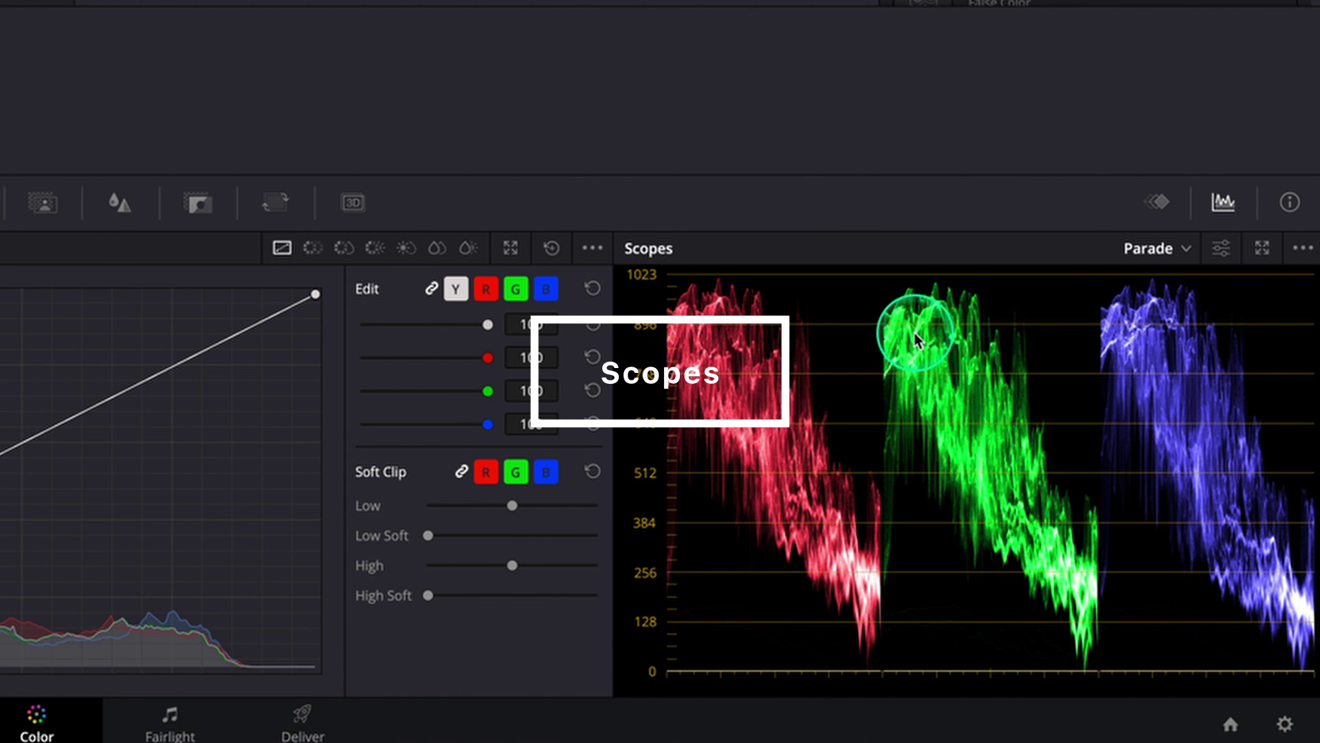
left_click(1176, 254)
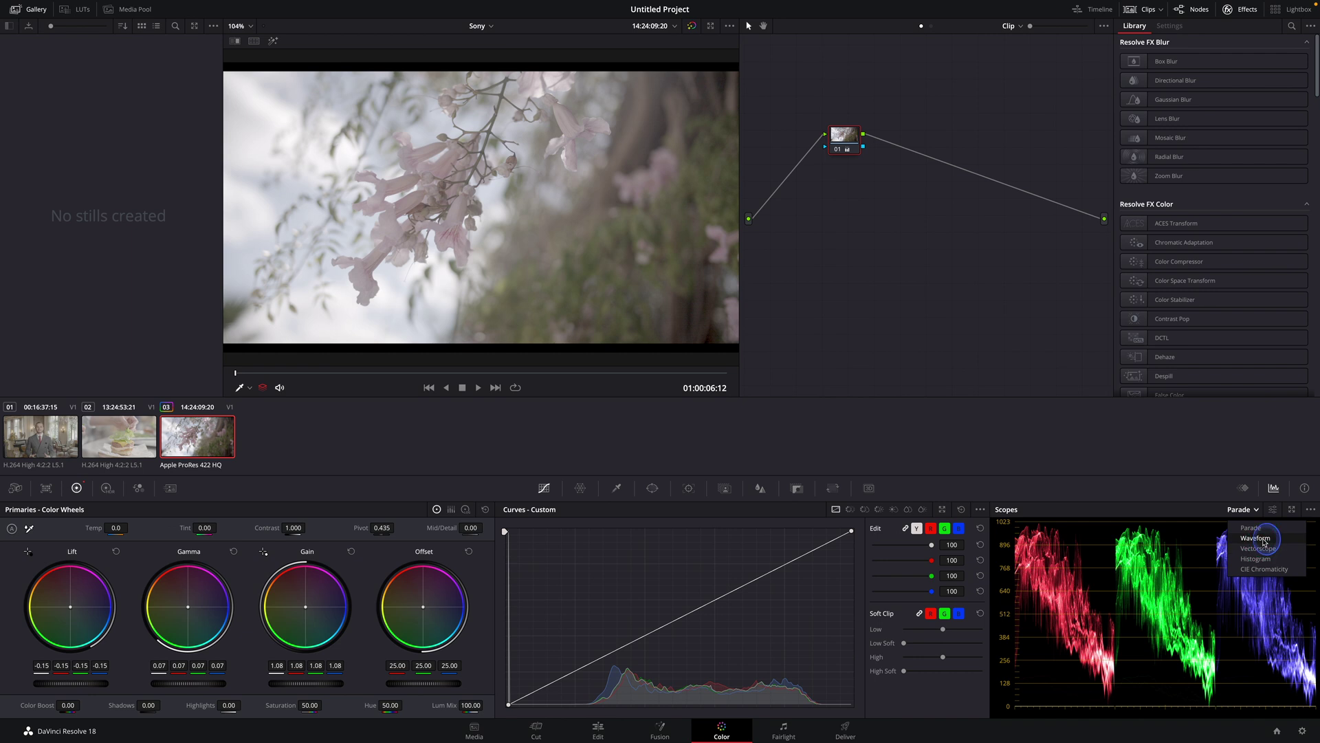
left_click(1184, 309)
left_click(1173, 253)
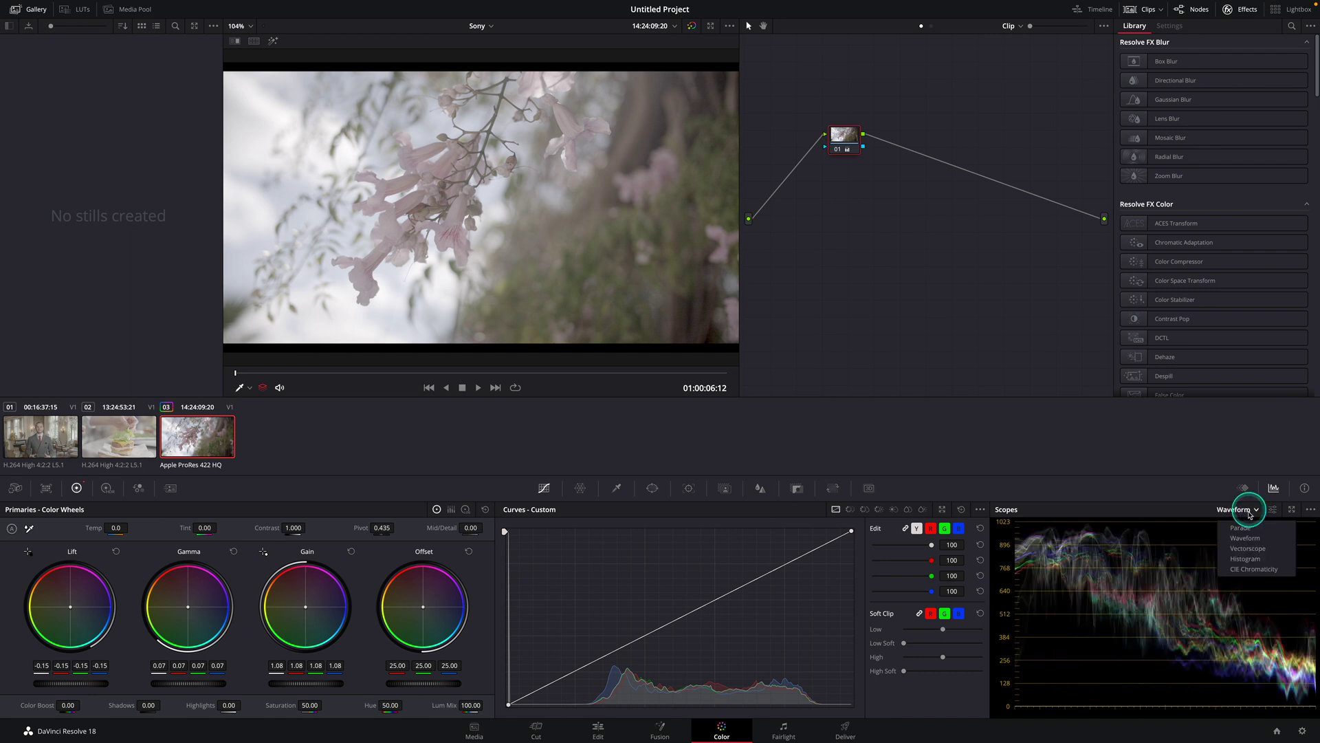
left_click(1248, 548)
left_click(1250, 509)
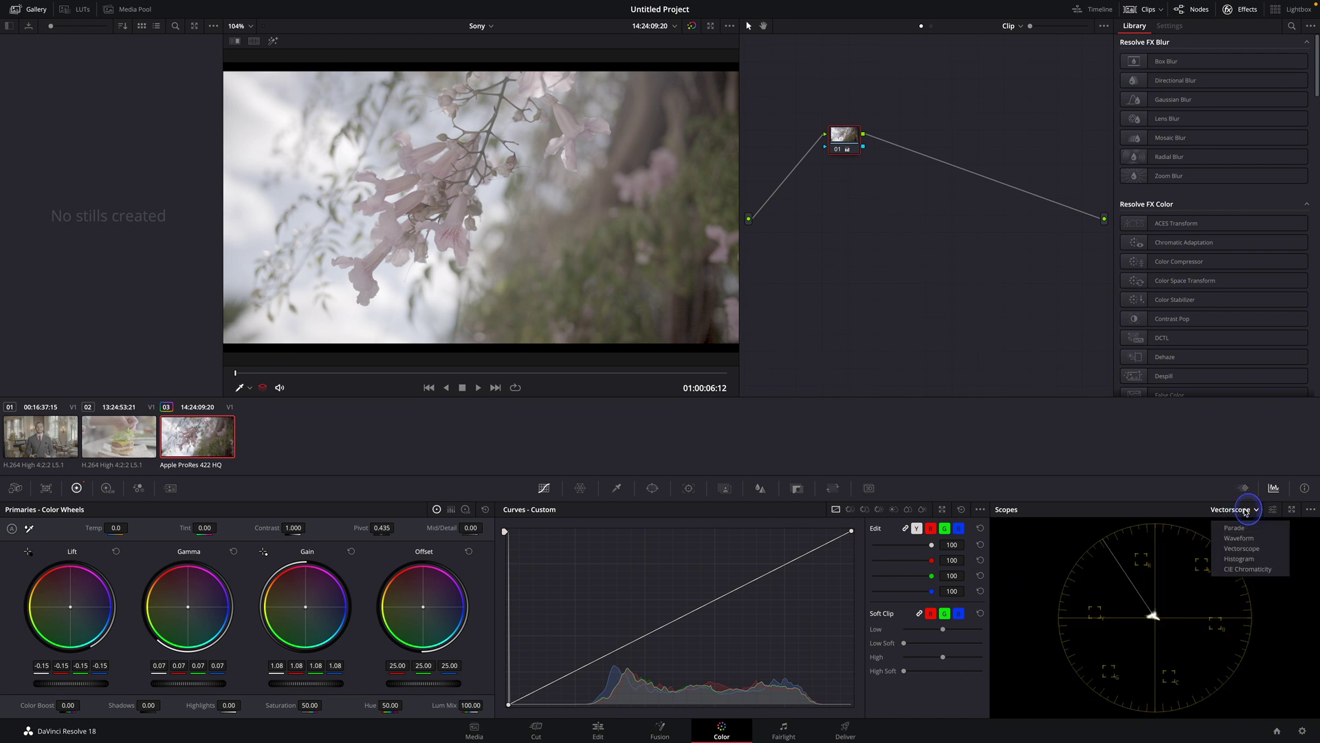
left_click(1239, 559)
left_click(1243, 510)
left_click(1234, 528)
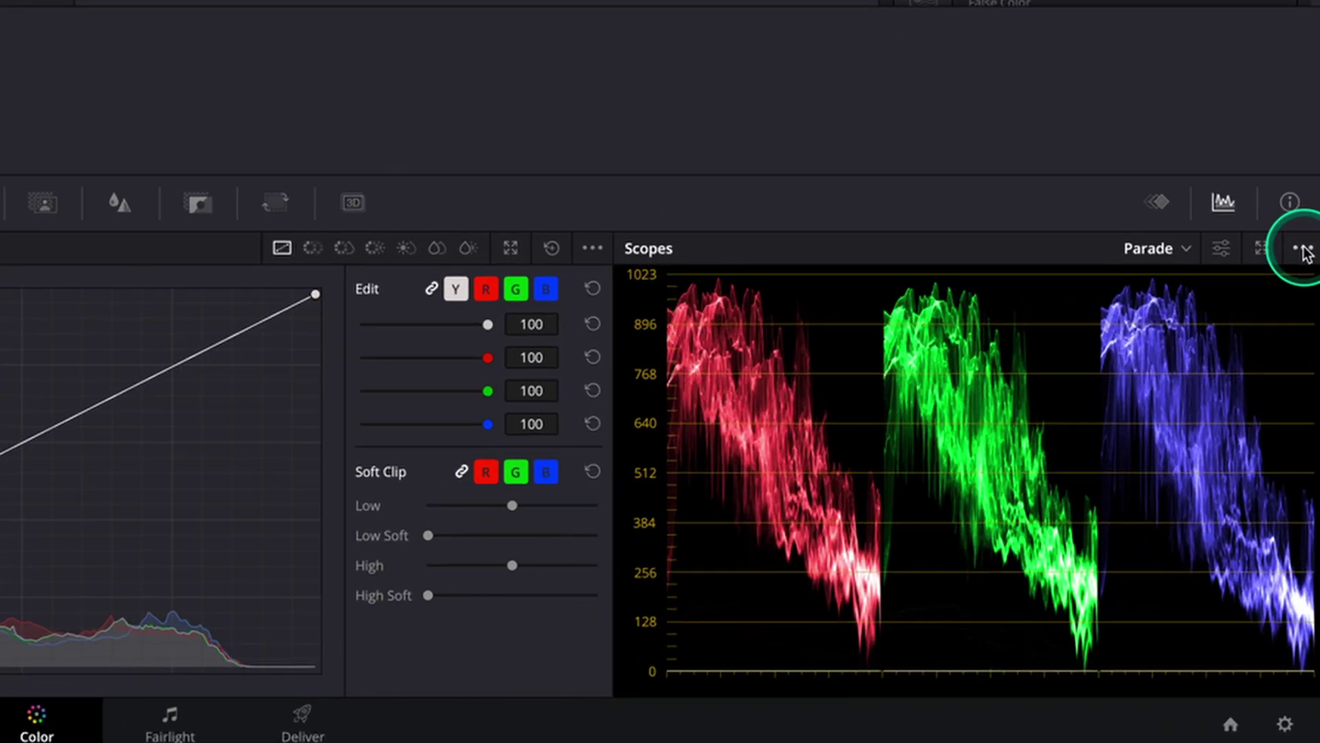
Step: Enable Display Qualifier Focus from the Scopes options menu
left_click(1311, 509)
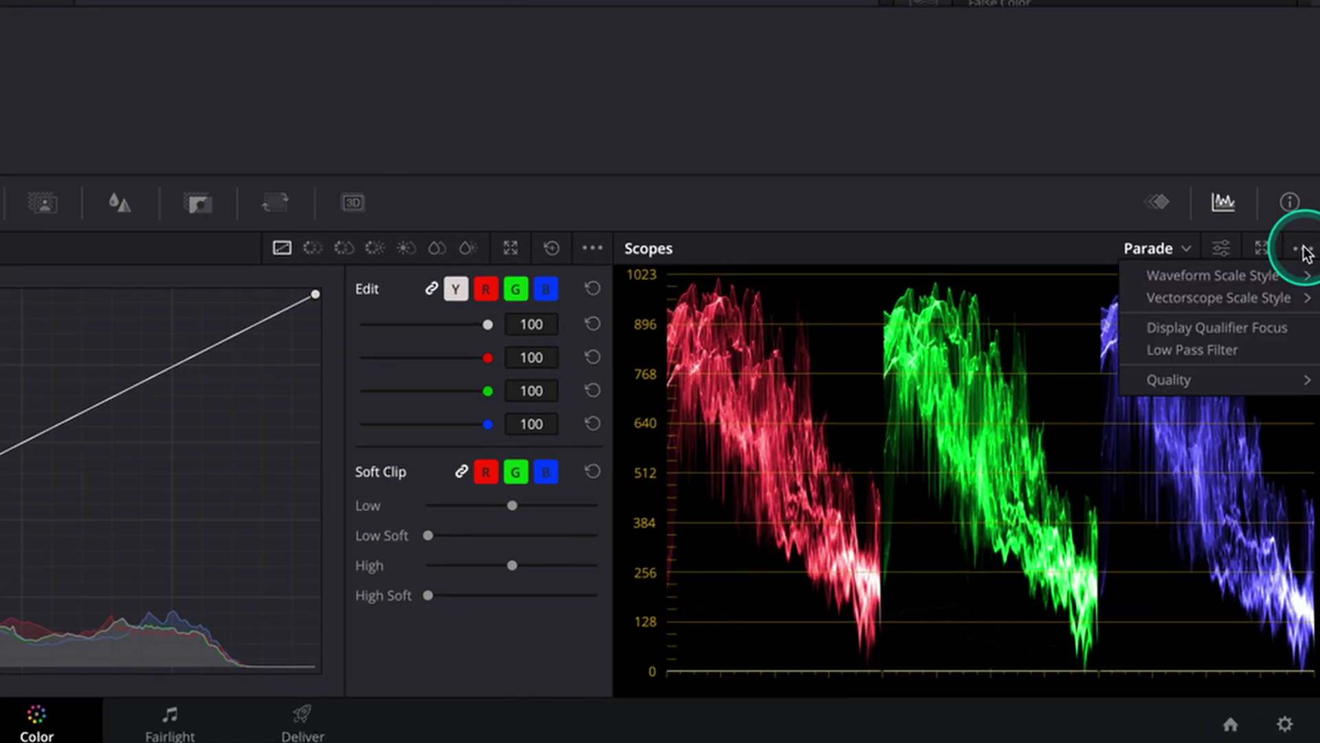
left_click(1230, 330)
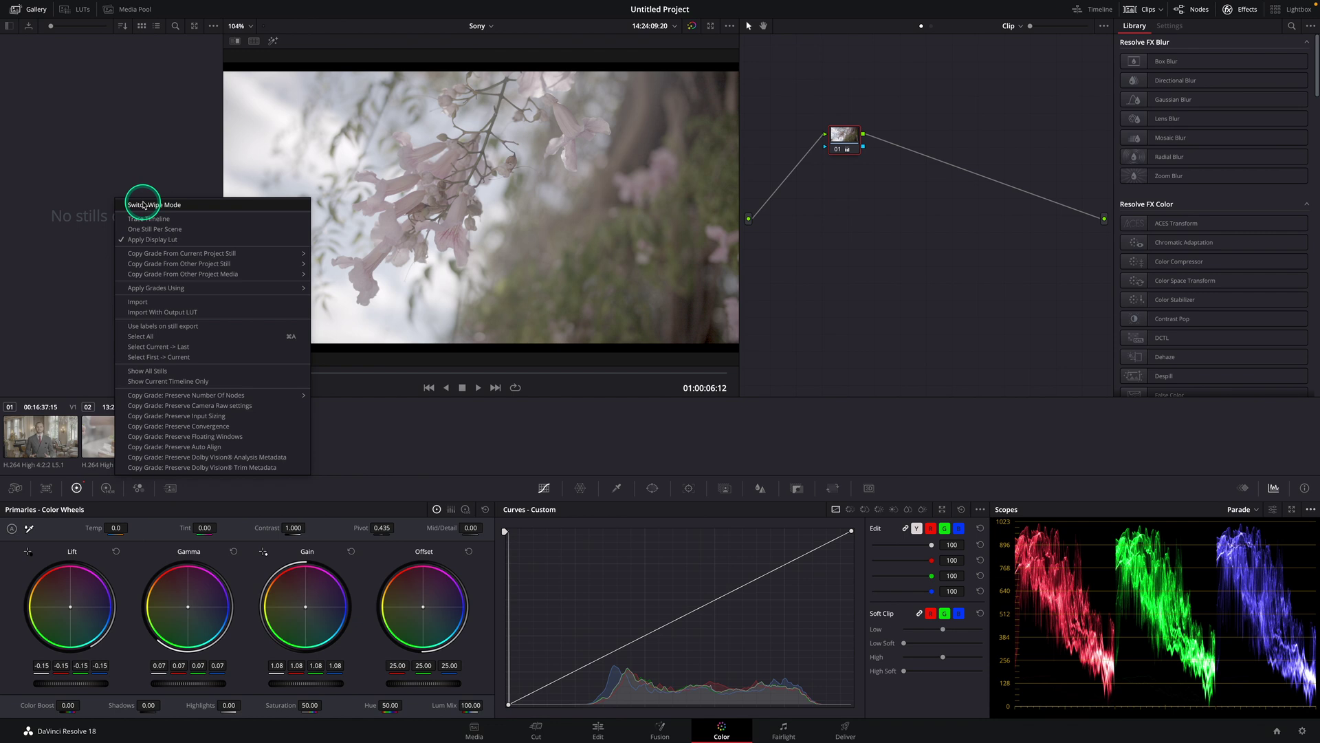
Step: Import the six reference JPGs from the References folder into the Gallery
left_click(158, 302)
double_click(622, 183)
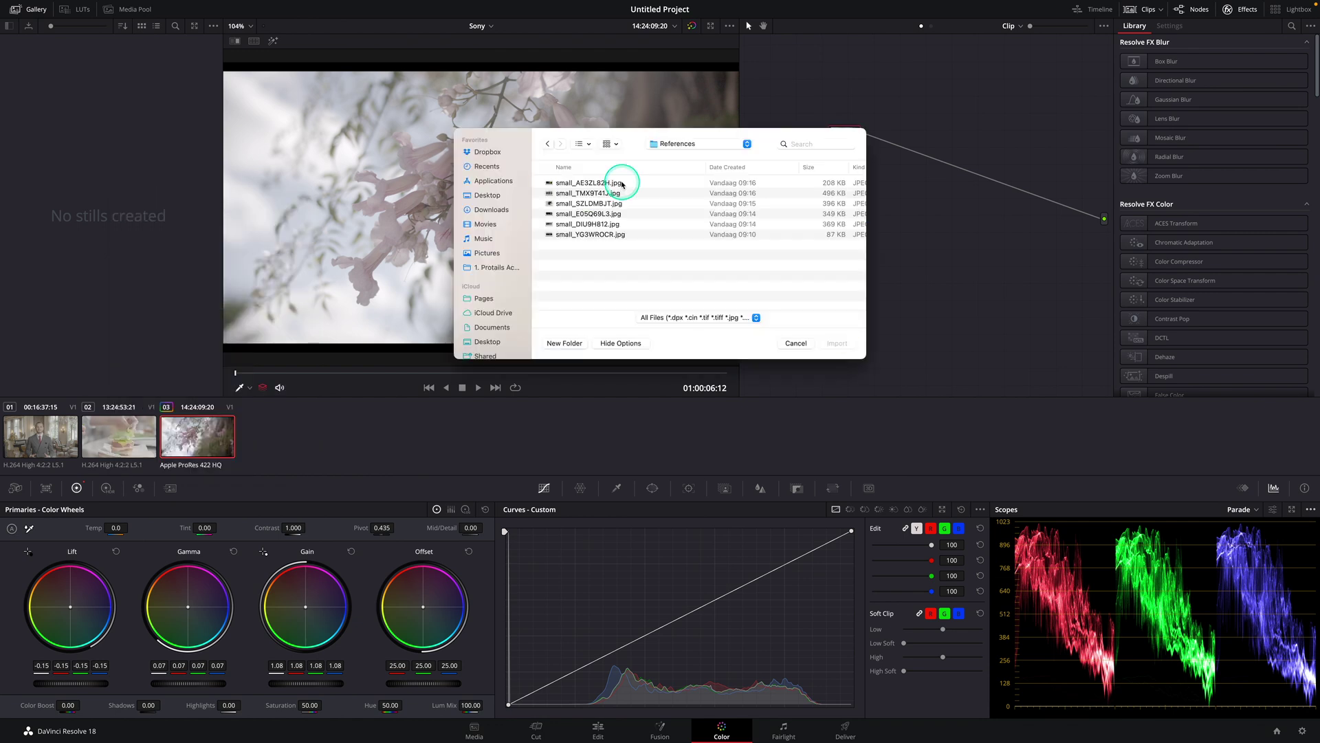
left_click(598, 183)
left_click(605, 235, "shift")
left_click(836, 343)
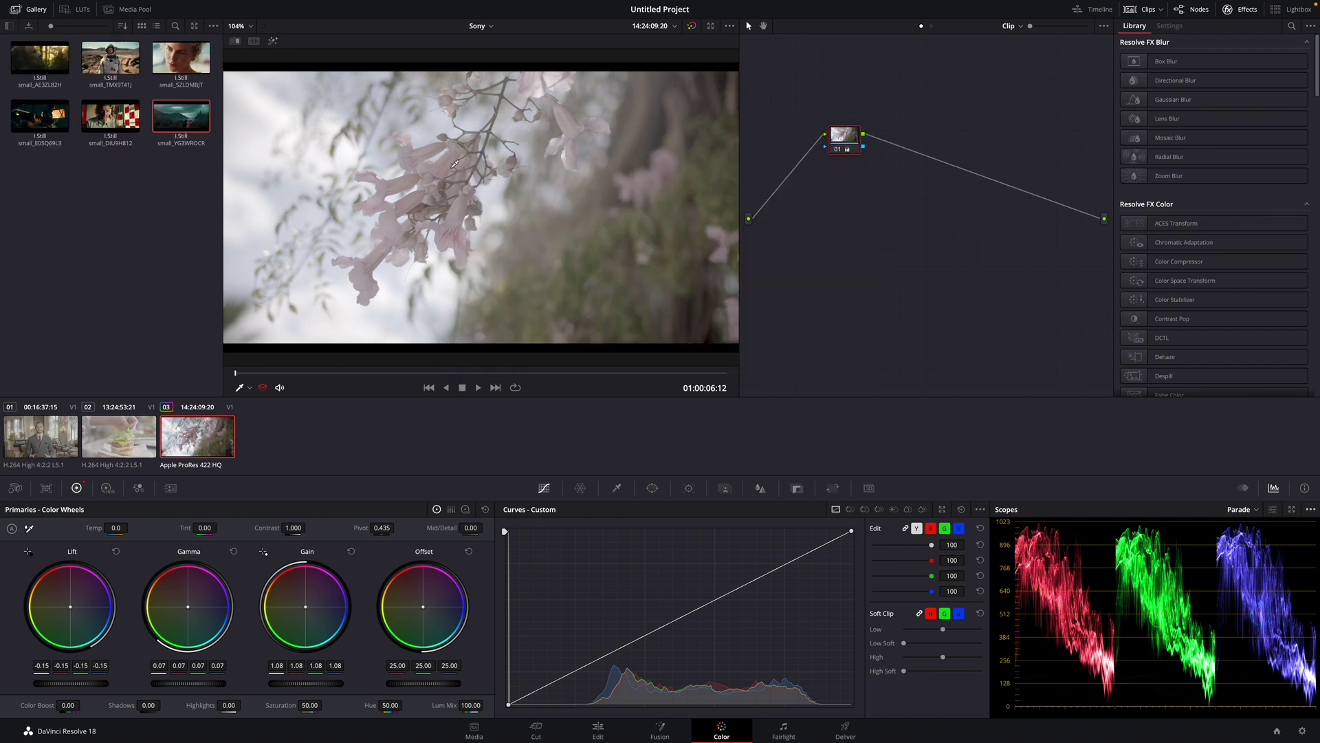
Step: Wipe-compare the flower clip against the first still, sweeping the divide across the frame
left_click(234, 40)
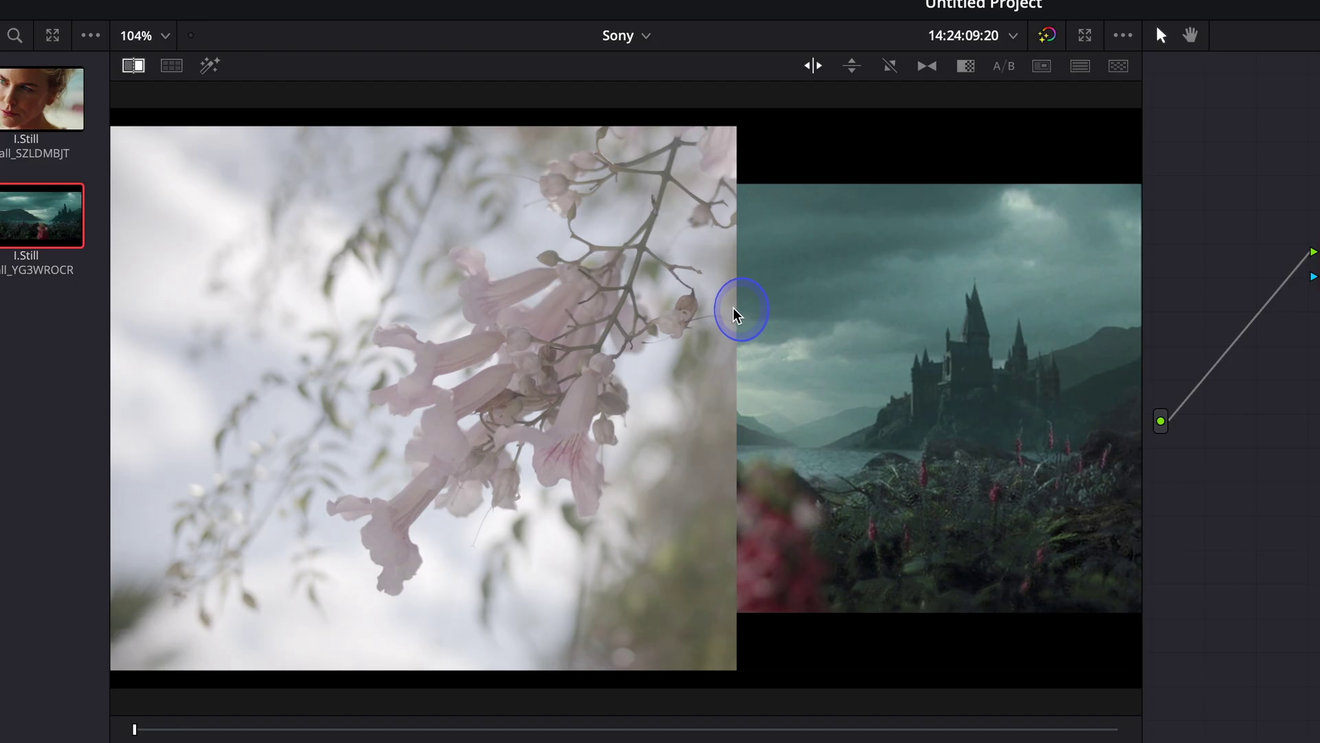
left_click_drag(535, 162, 454, 165)
left_click_drag(571, 318, 649, 324)
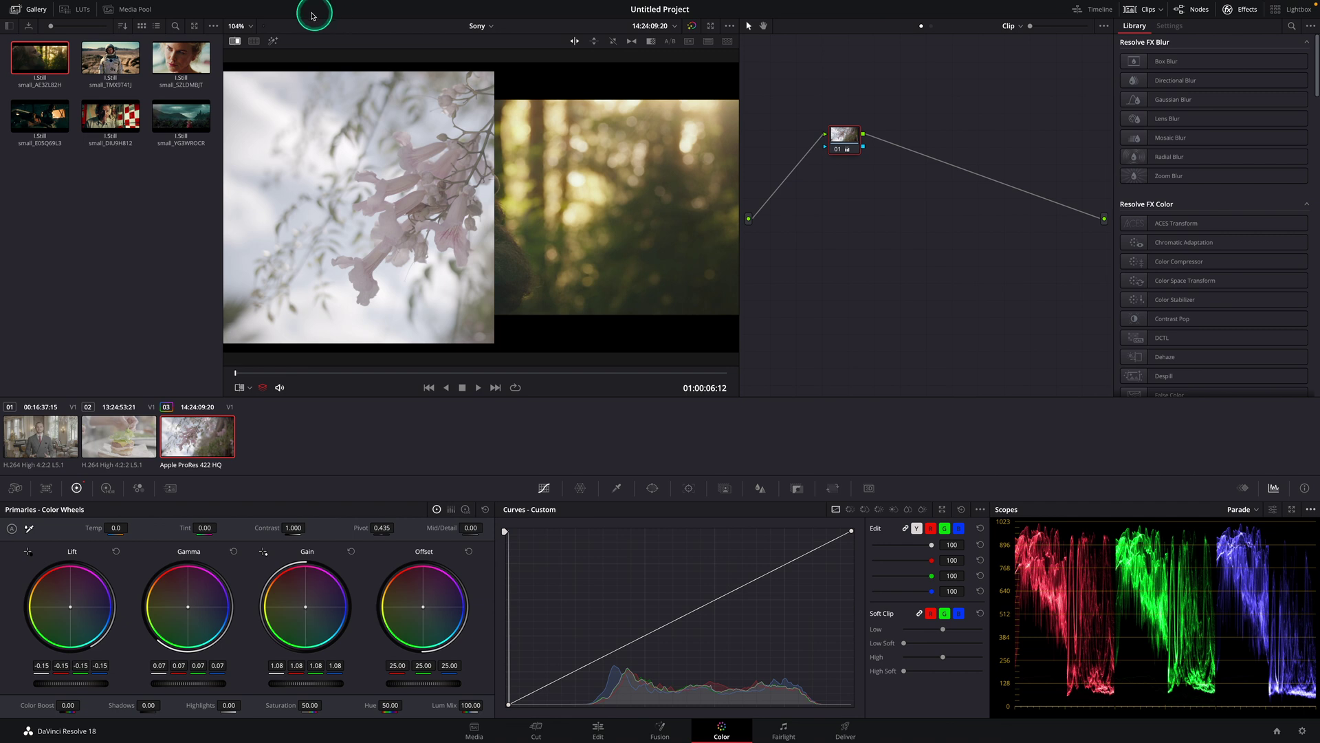
Step: Switch to split screen comparing against the selected still images
left_click(255, 41)
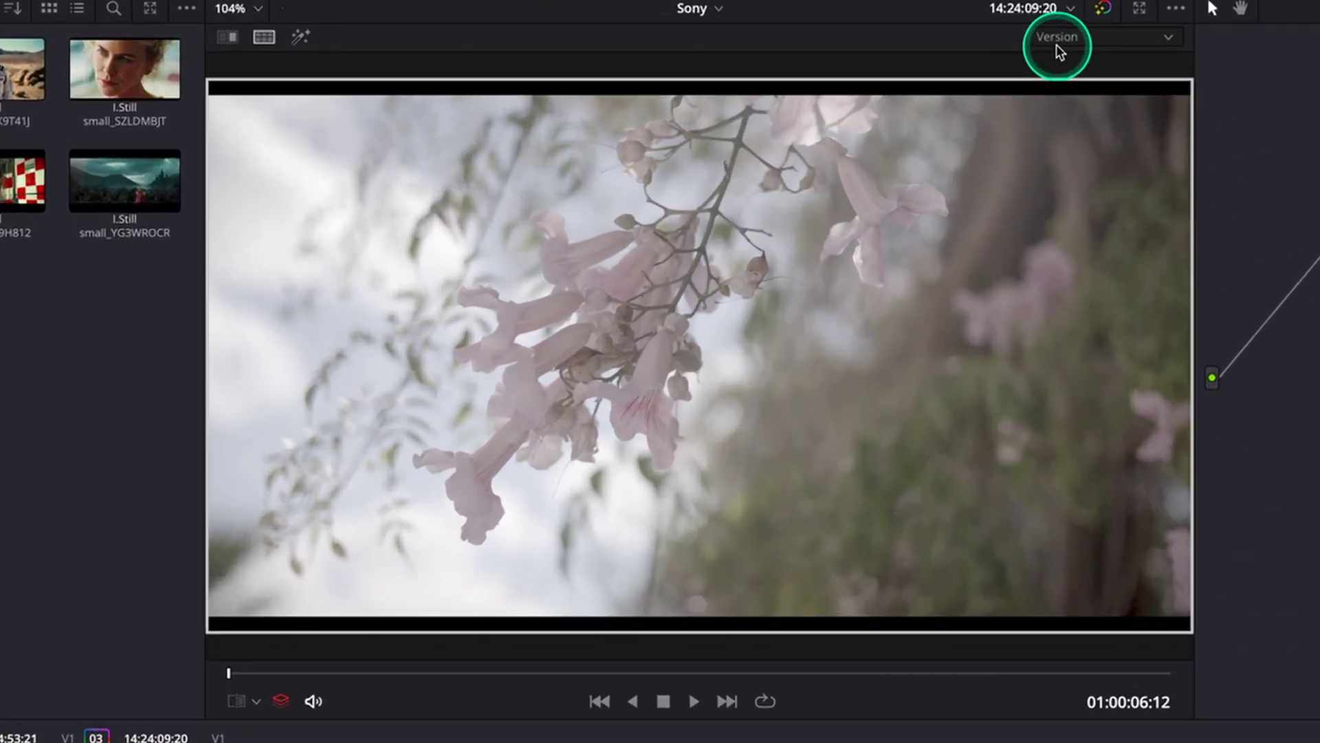
left_click(1058, 42)
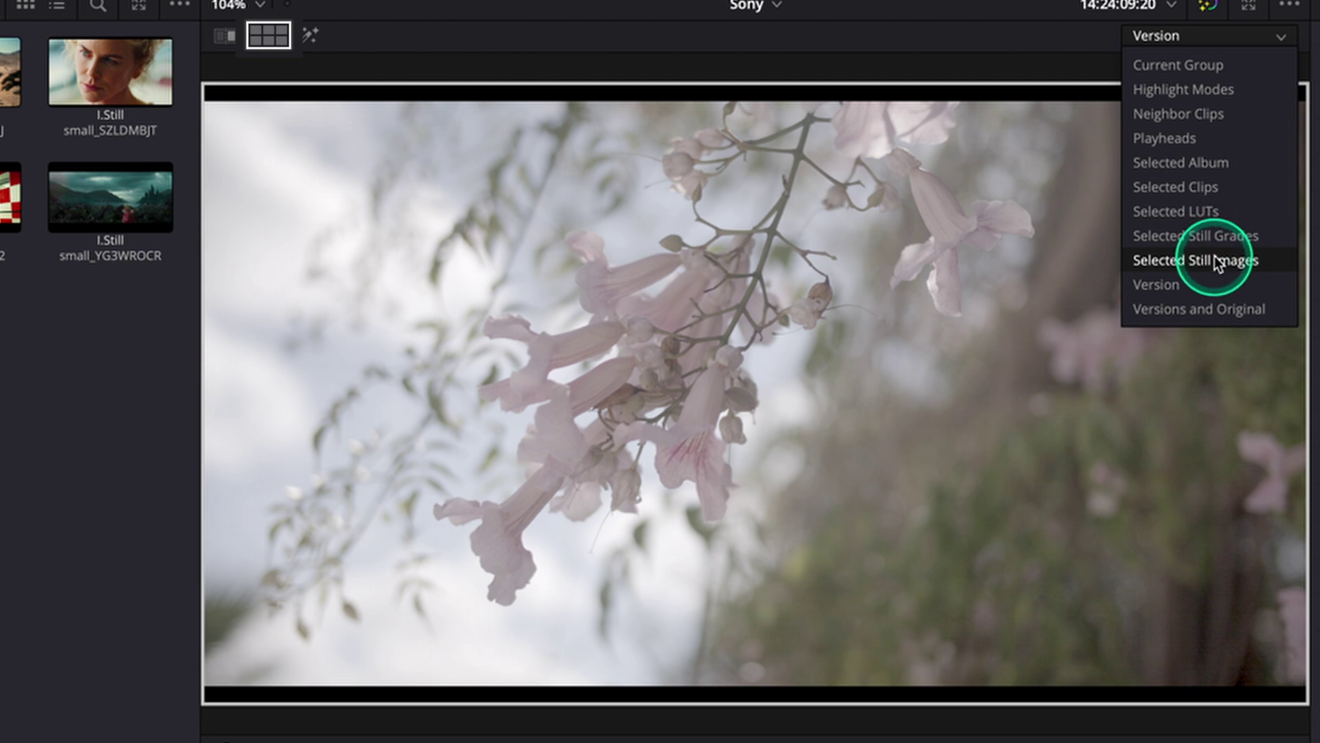
left_click(1220, 262)
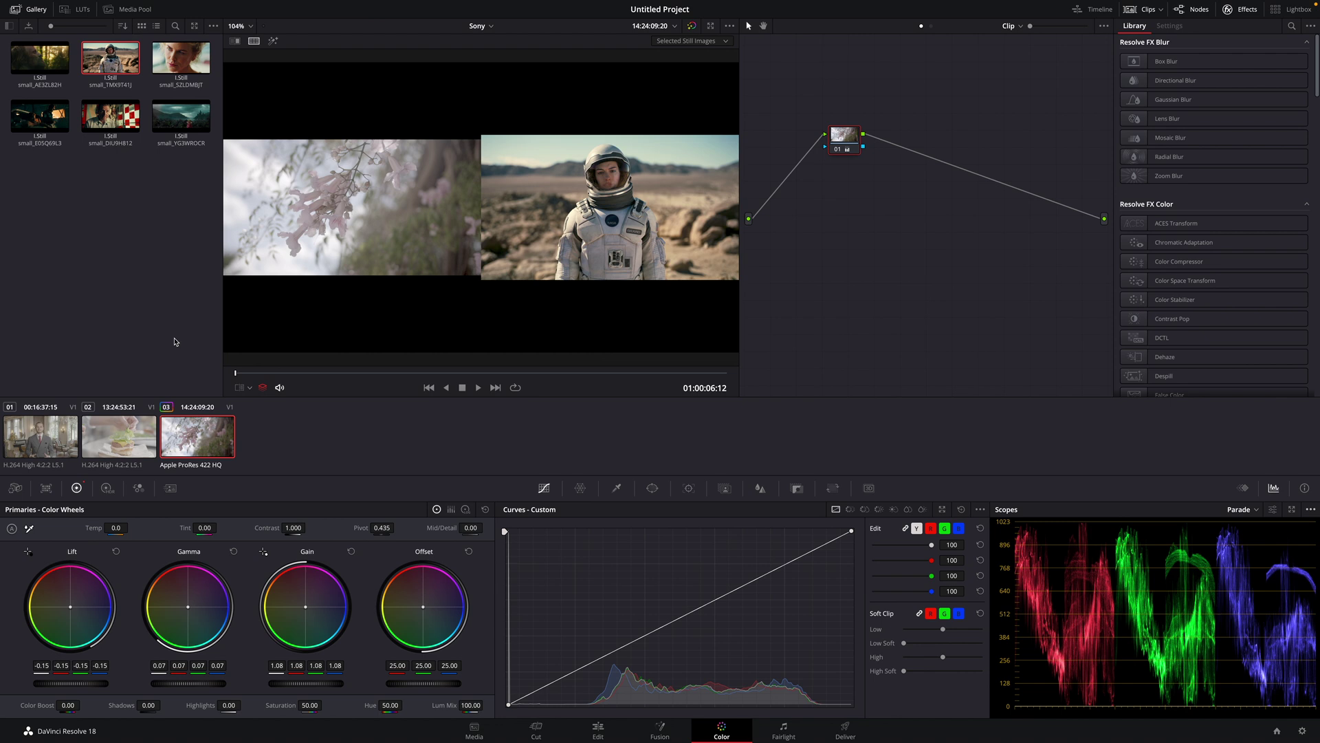
Step: Compare the flower clip side by side with selected clips, including clip 02
left_click(126, 440)
left_click(133, 439)
left_click(725, 41)
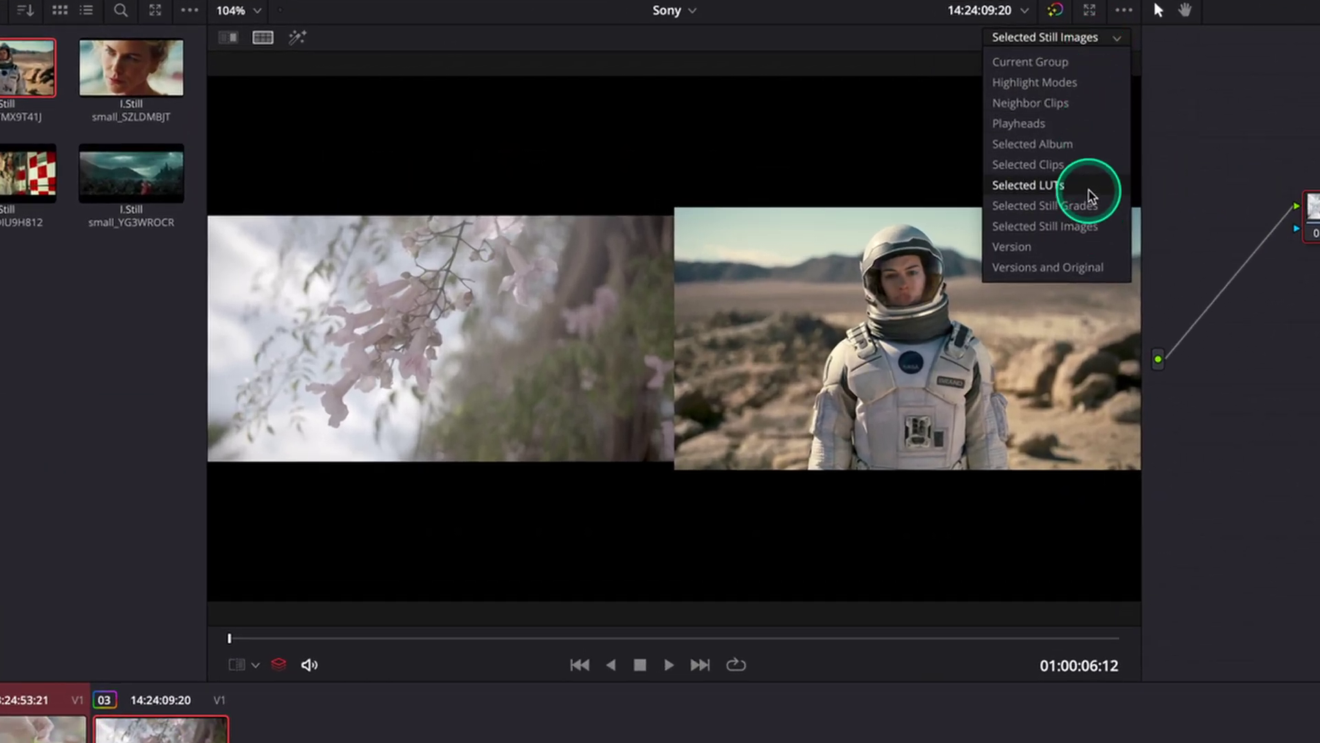
left_click(1091, 167)
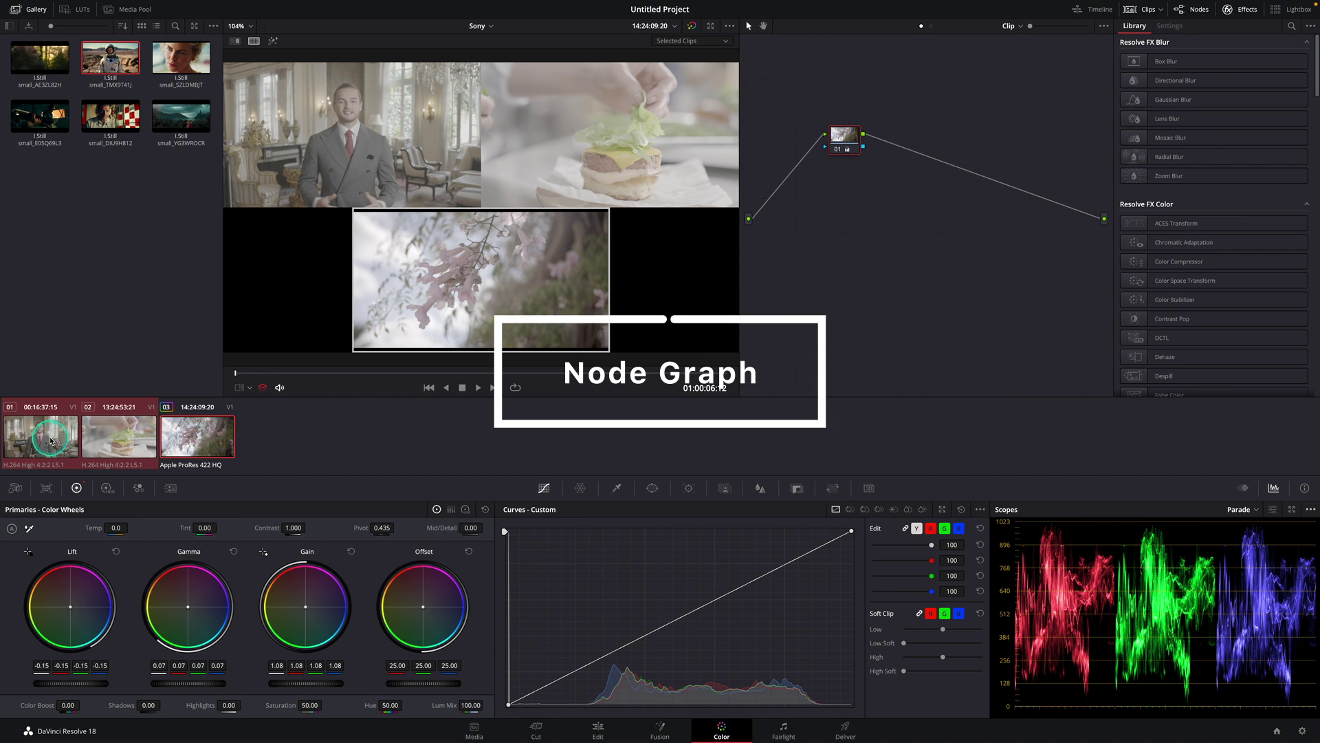
Step: Return to the flower clip full-frame and add a parallel node combined through a mixer
left_click(893, 128)
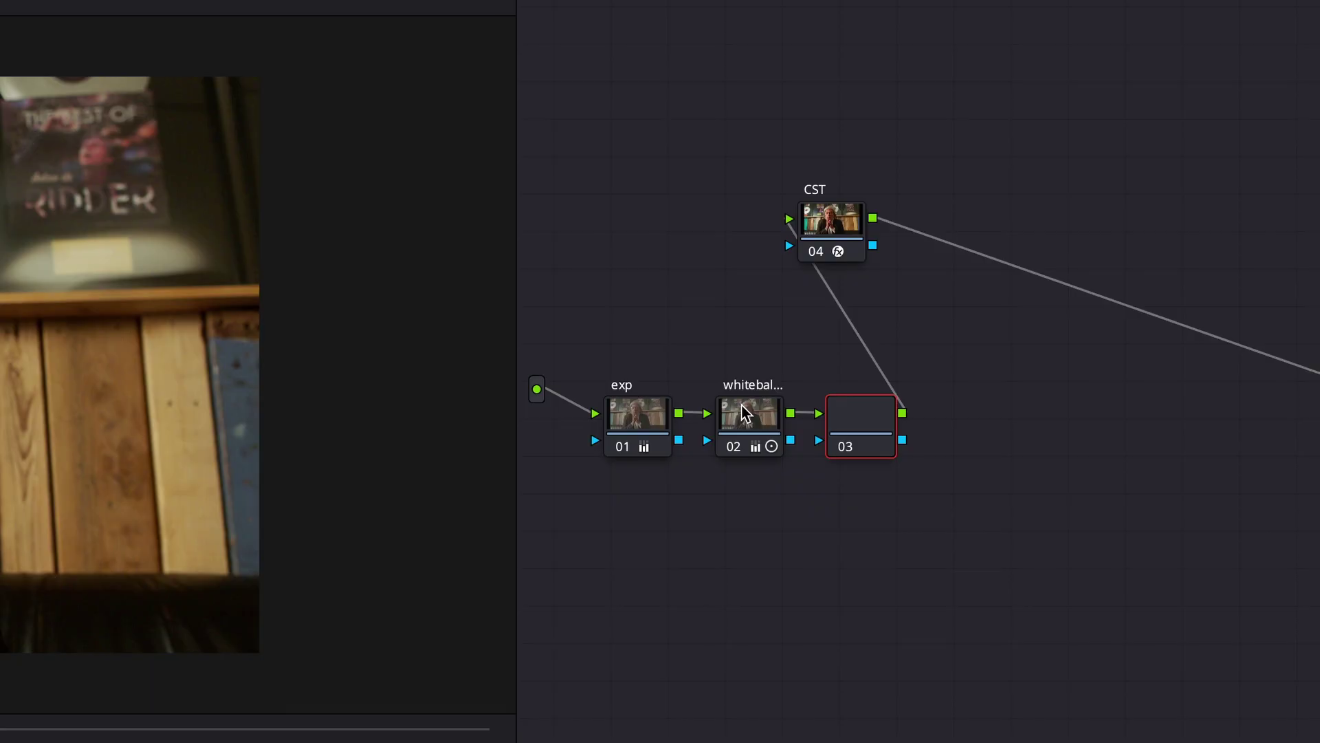
key("alt+l")
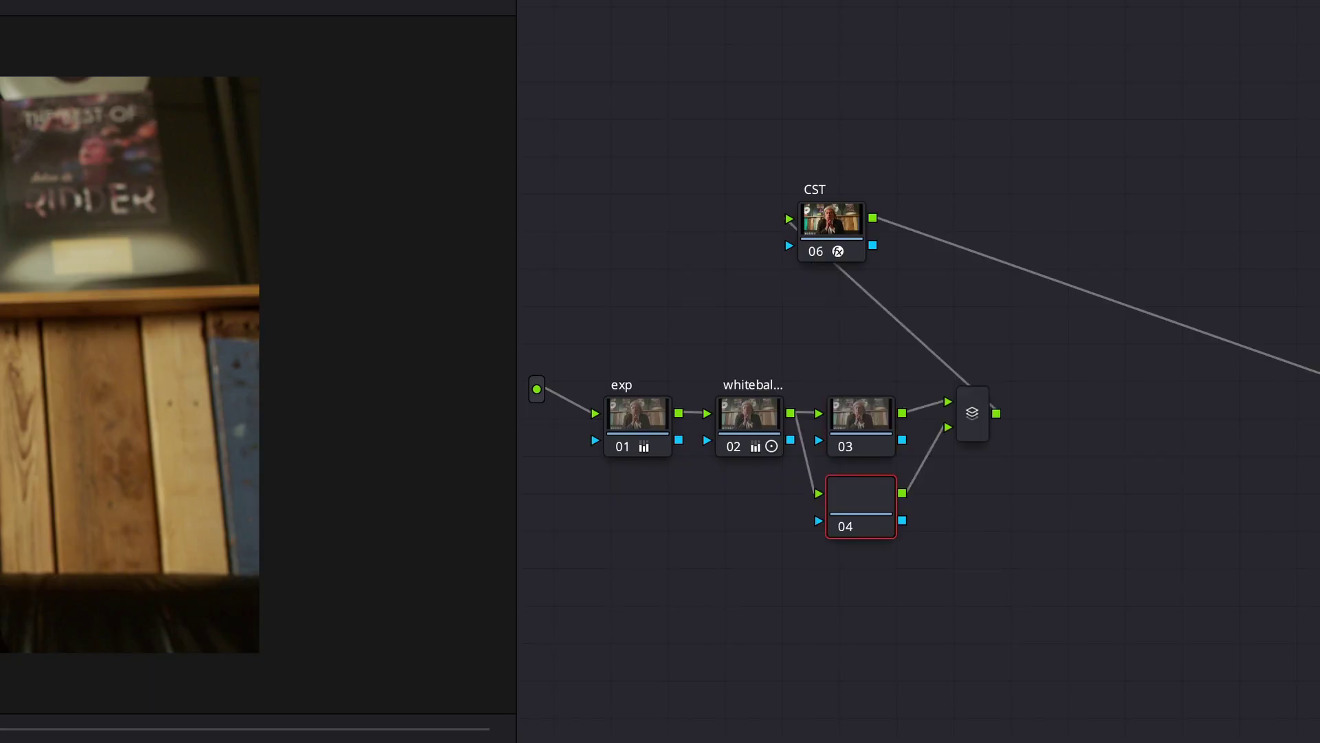
left_click(875, 422)
Step: Give the node the label EXPOSURE
right_click(841, 138)
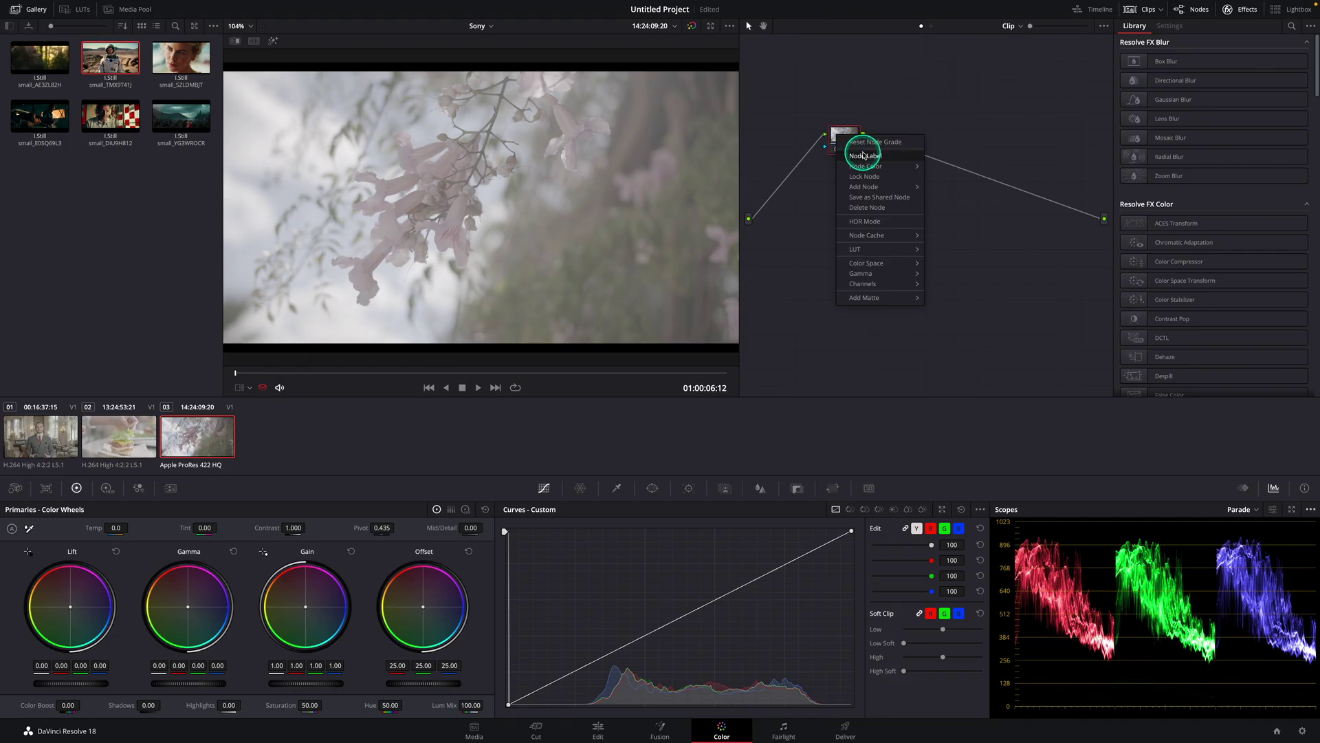
left_click(877, 156)
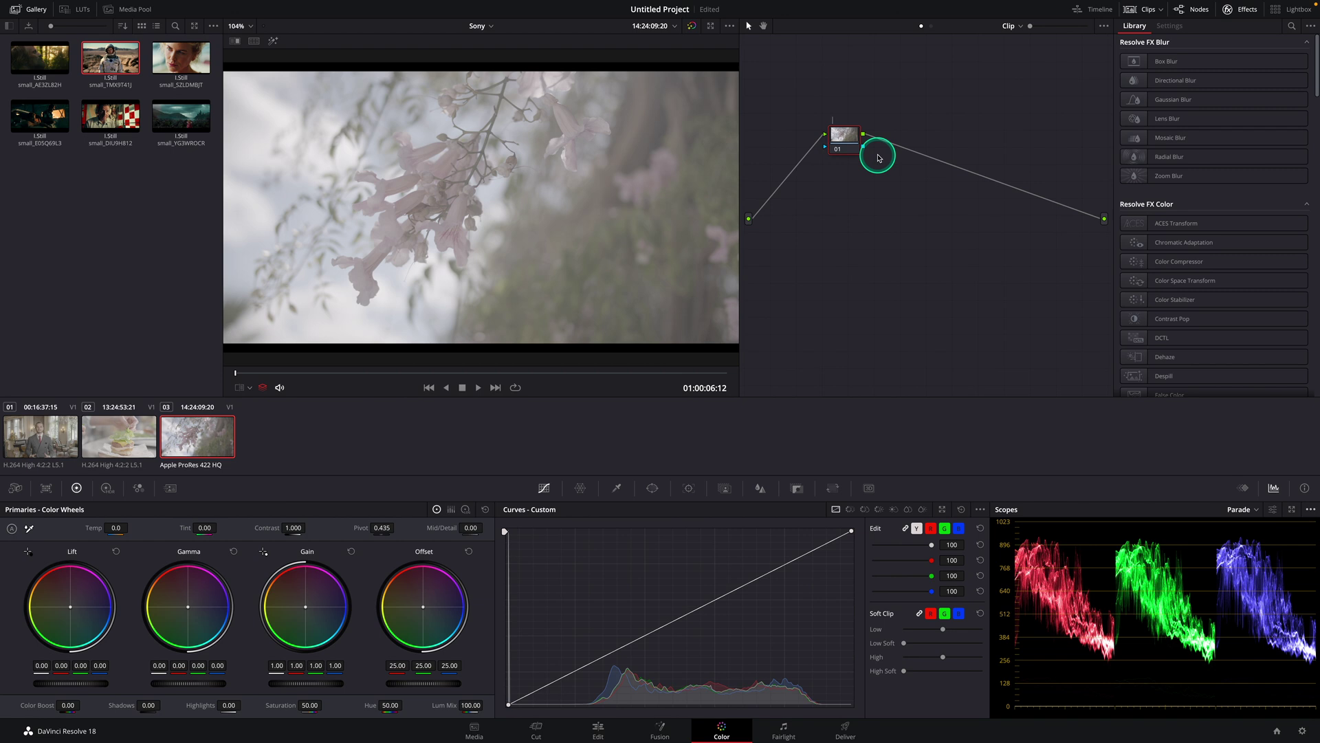
type("EXPOSURE")
key("Return")
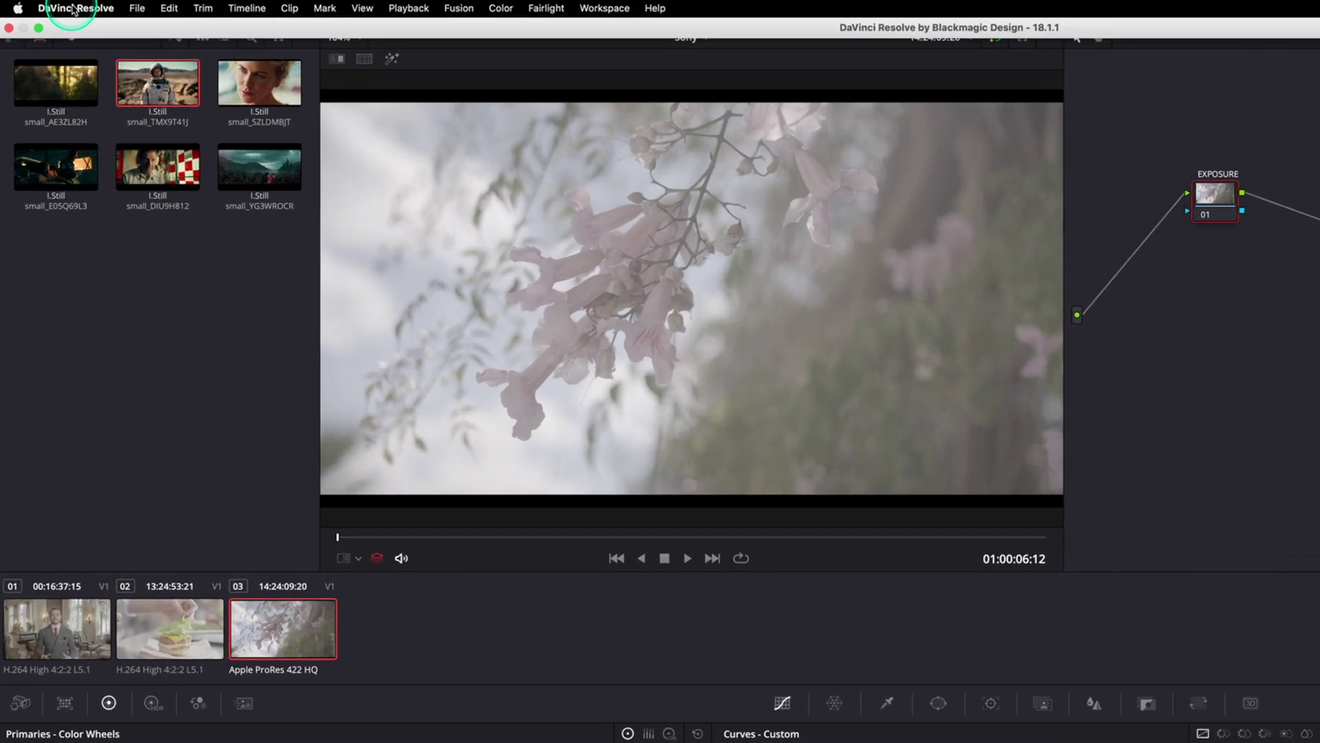
Step: In Keyboard Customization, search 'label select' and save a new shortcut for Label Selected Node
left_click(41, 8)
left_click(117, 103)
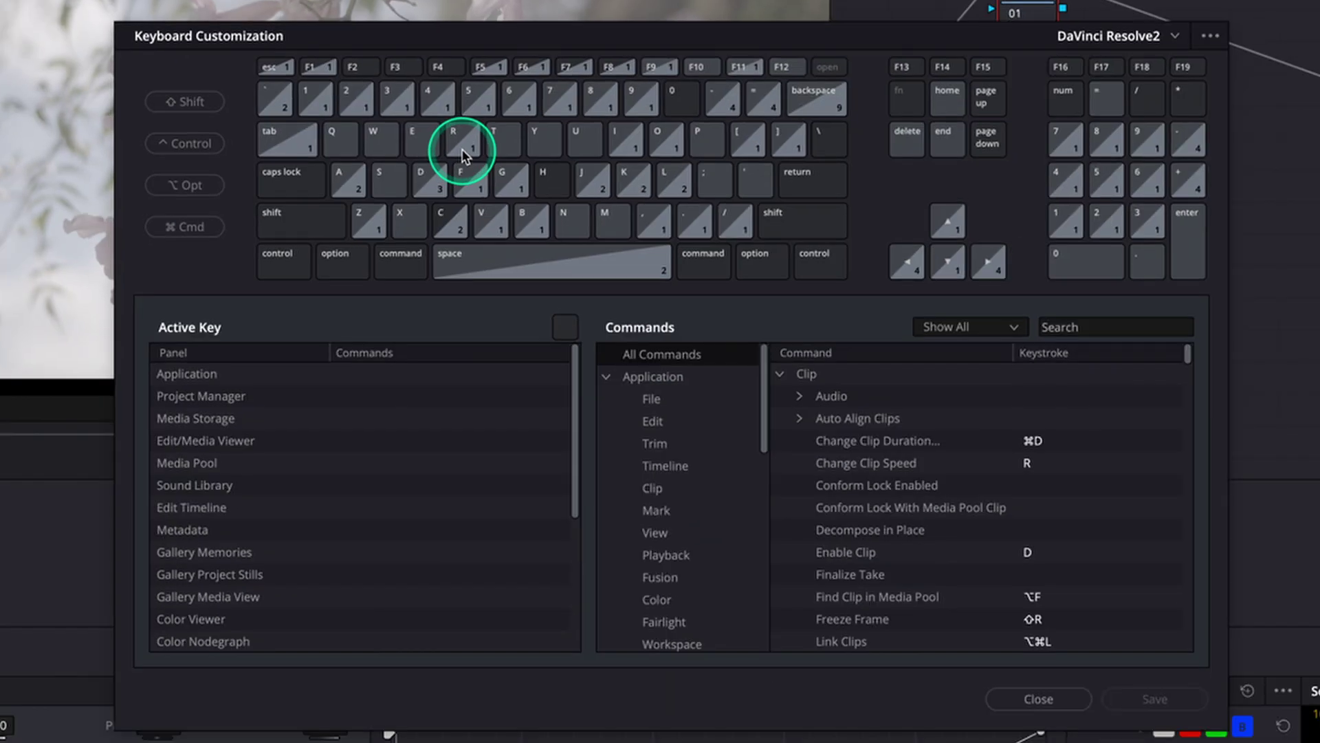
type("label s")
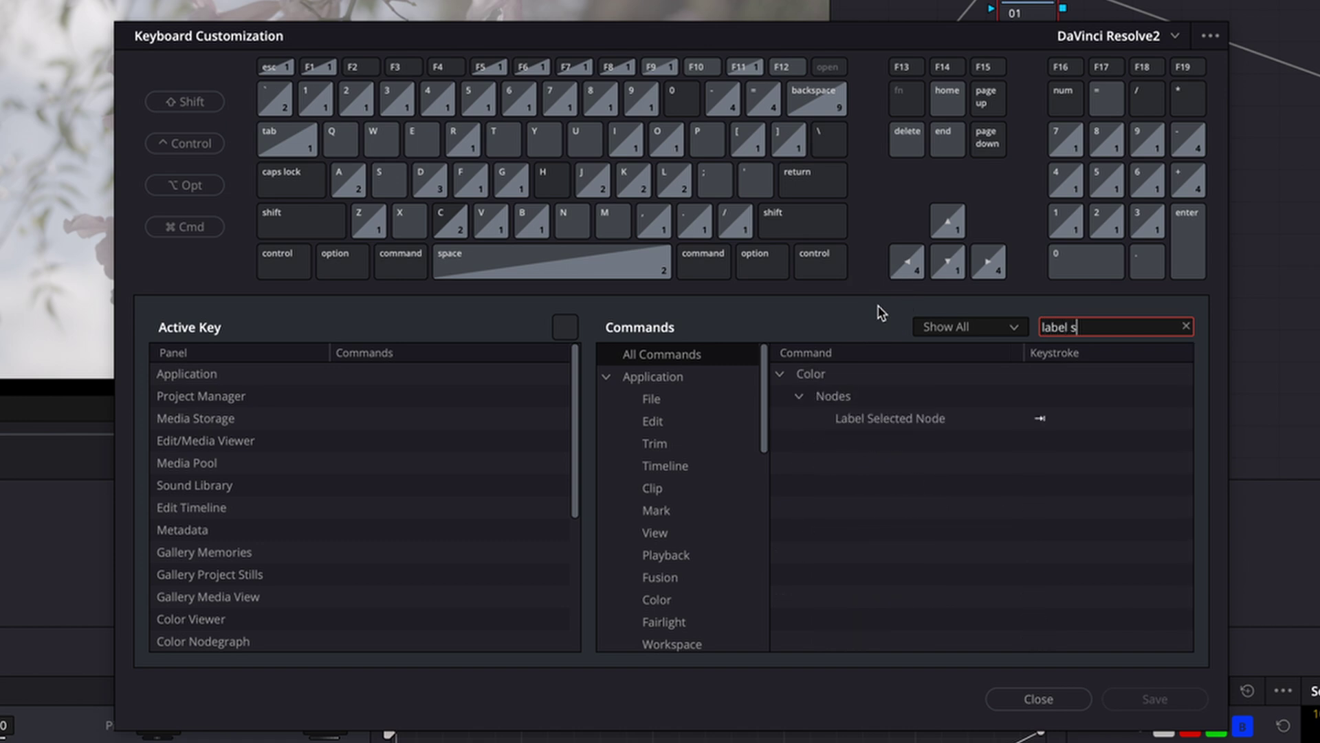
type("elect")
left_click(1066, 421)
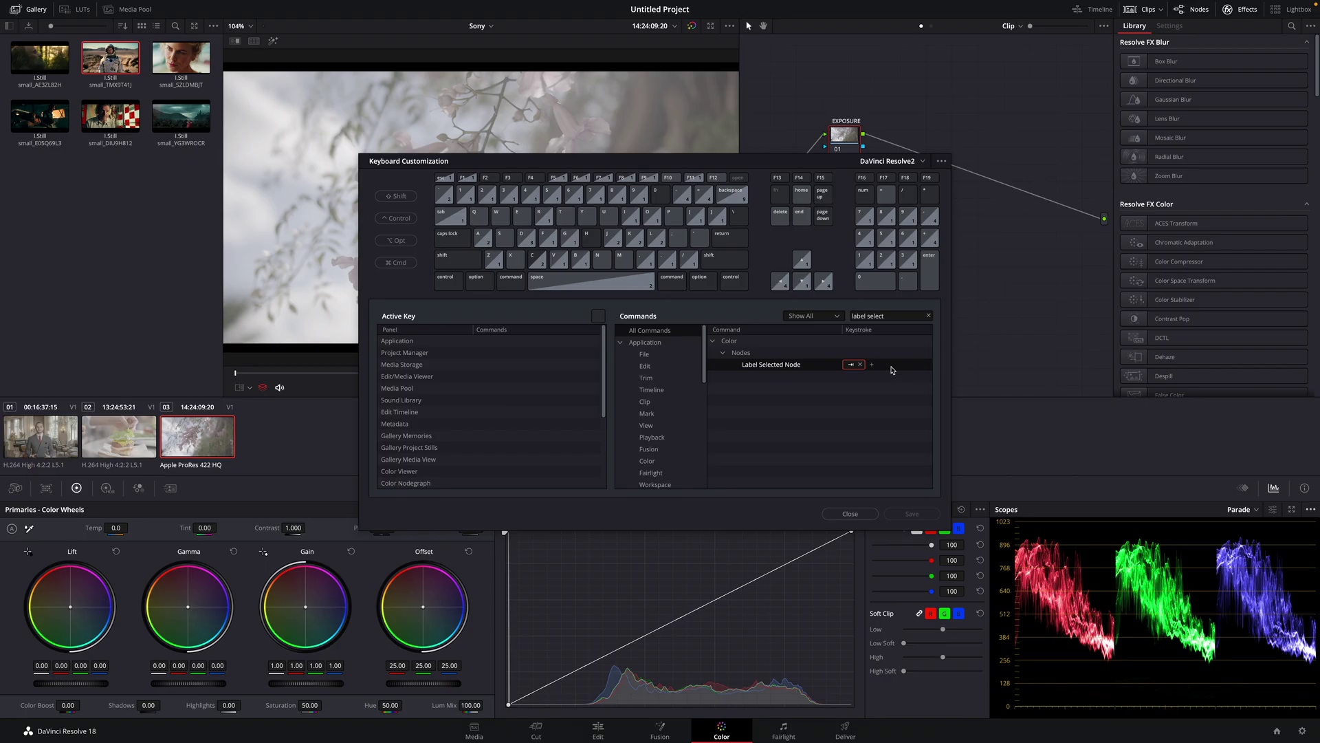
left_click(887, 512)
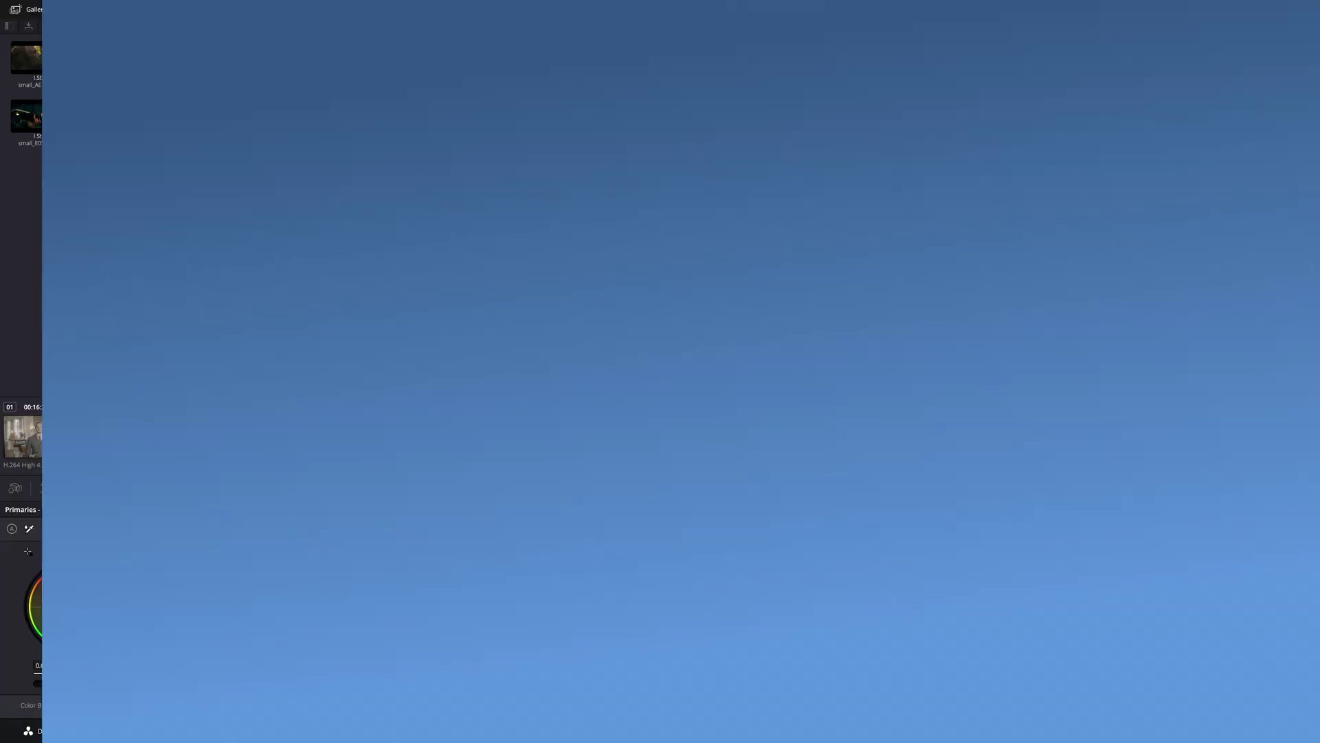
Step: Save the node-label shortcut and try temperature and tint changes on the clip
left_click(38, 535)
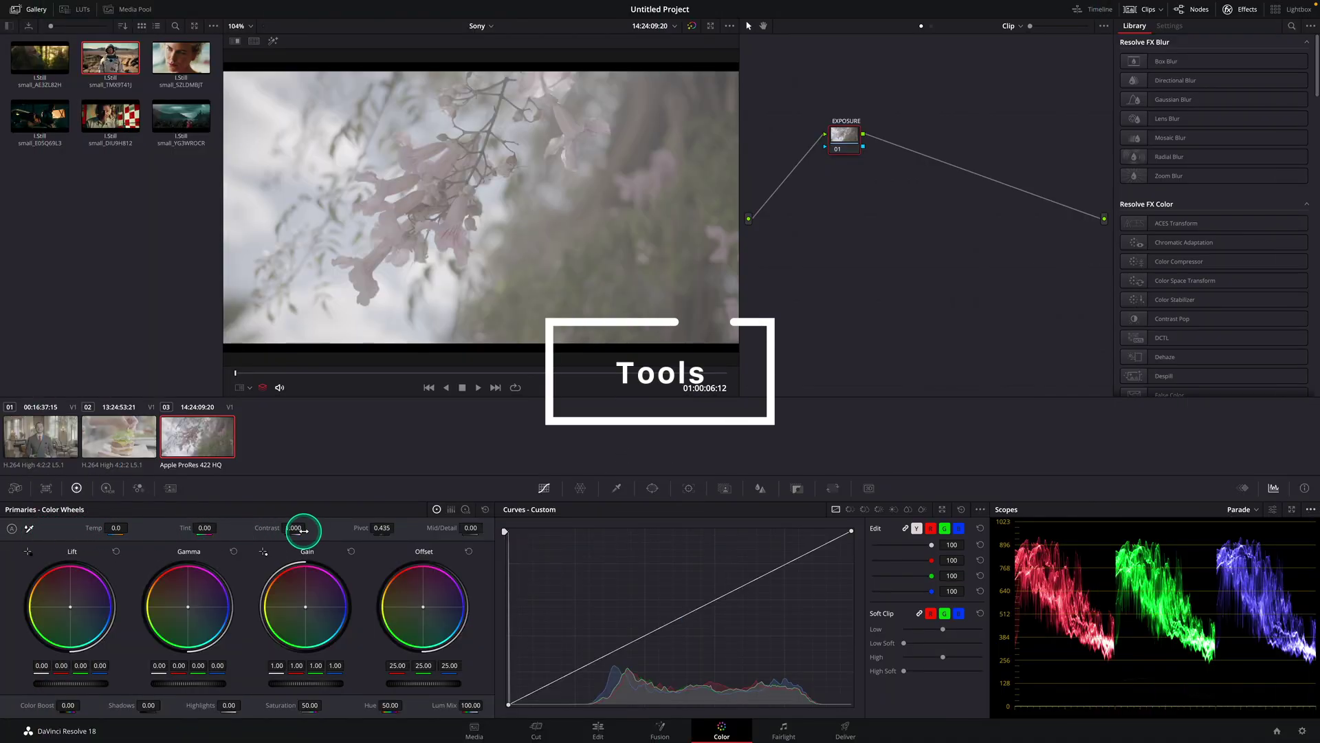
mouse_move(123, 529)
left_mouse_down()
mouse_move(241, 530)
mouse_move(147, 530)
left_mouse_up()
left_click_drag(303, 528, 466, 530)
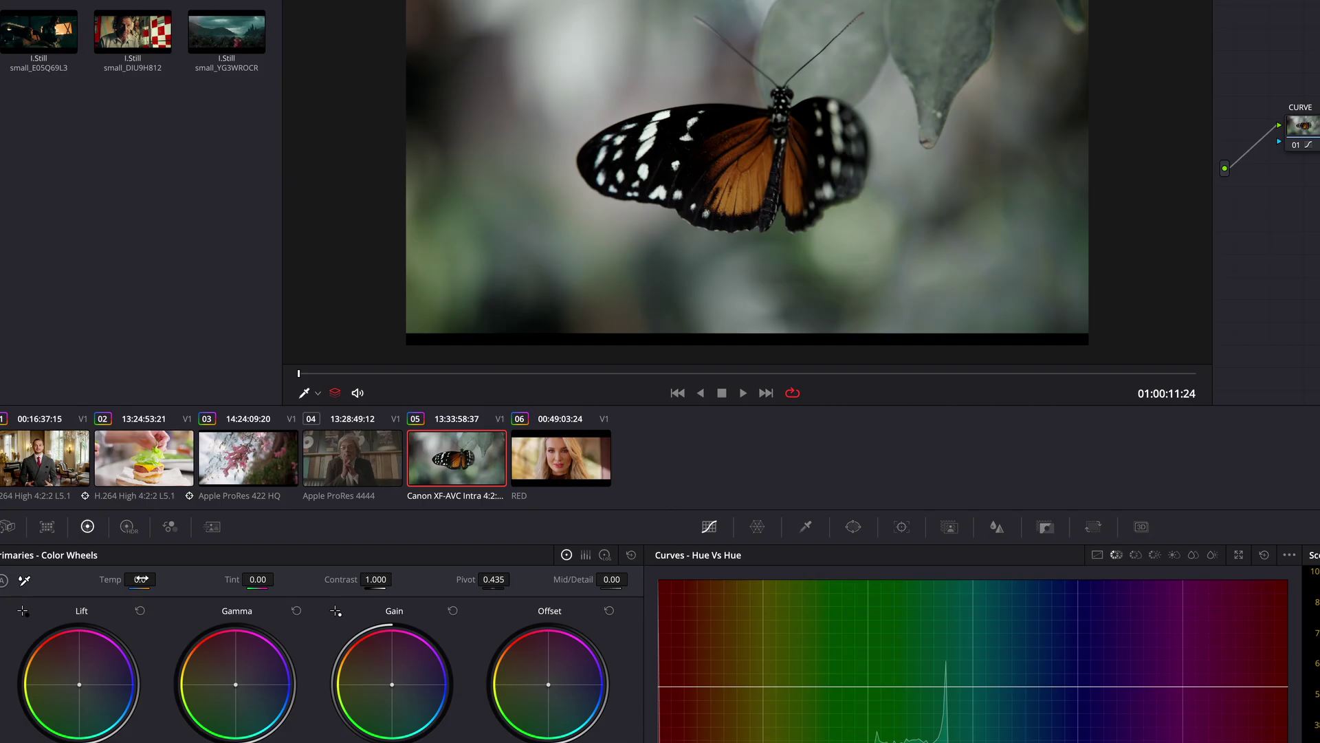
Step: Warm the butterfly clip to Temp 160 with a slight tint lift, then show the HDR wheels
mouse_move(141, 579)
left_mouse_down()
mouse_move(117, 579)
mouse_move(154, 574)
left_mouse_up()
left_click_drag(266, 576, 267, 580)
left_click(109, 488)
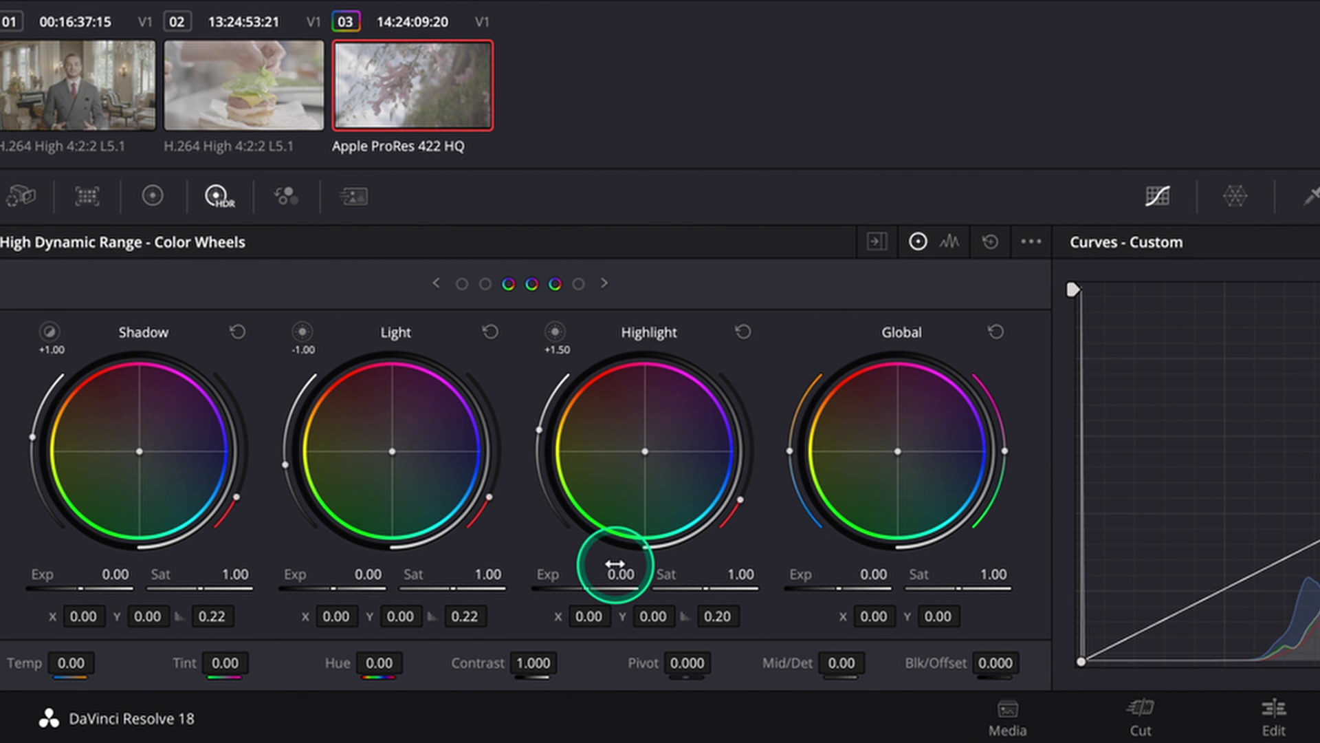
Step: Raise the flower clip's highlight exposure to 0.57, then to 0.85
left_click(621, 570)
left_click_drag(621, 570, 882, 557)
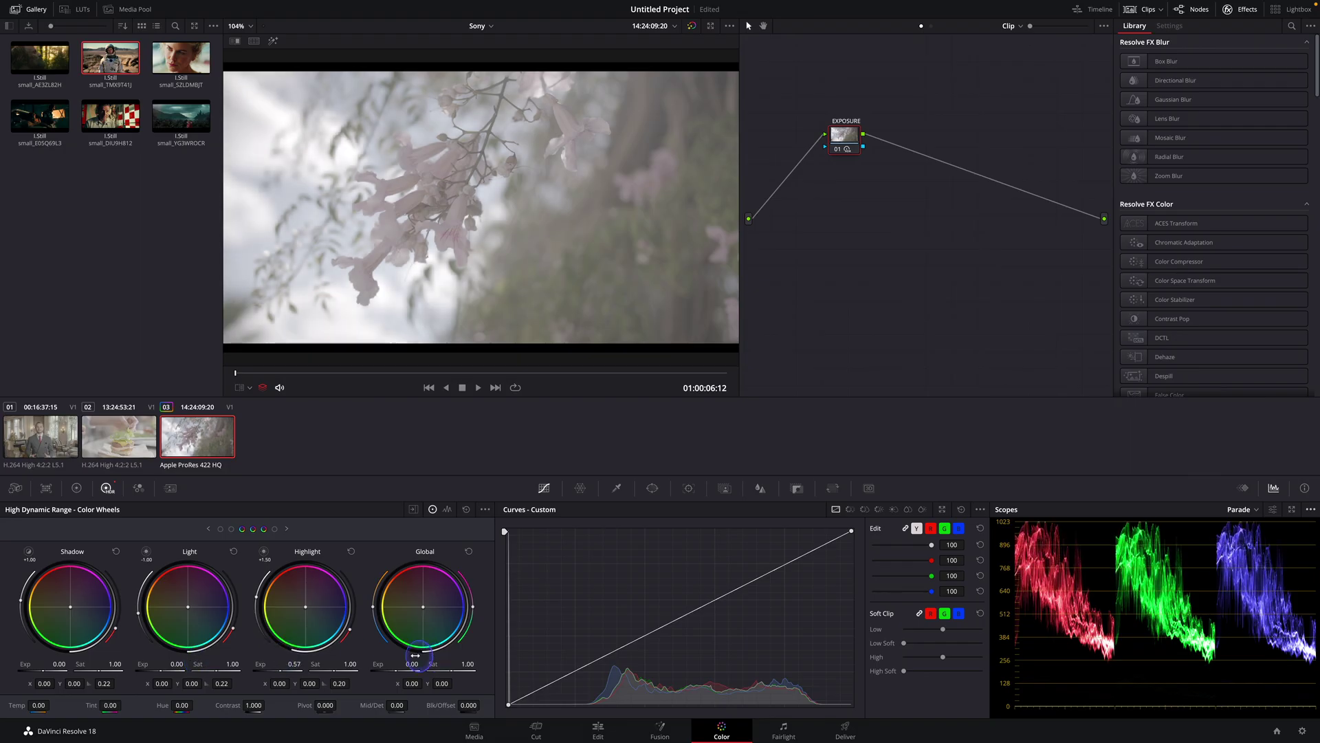
left_click_drag(415, 656, 177, 664)
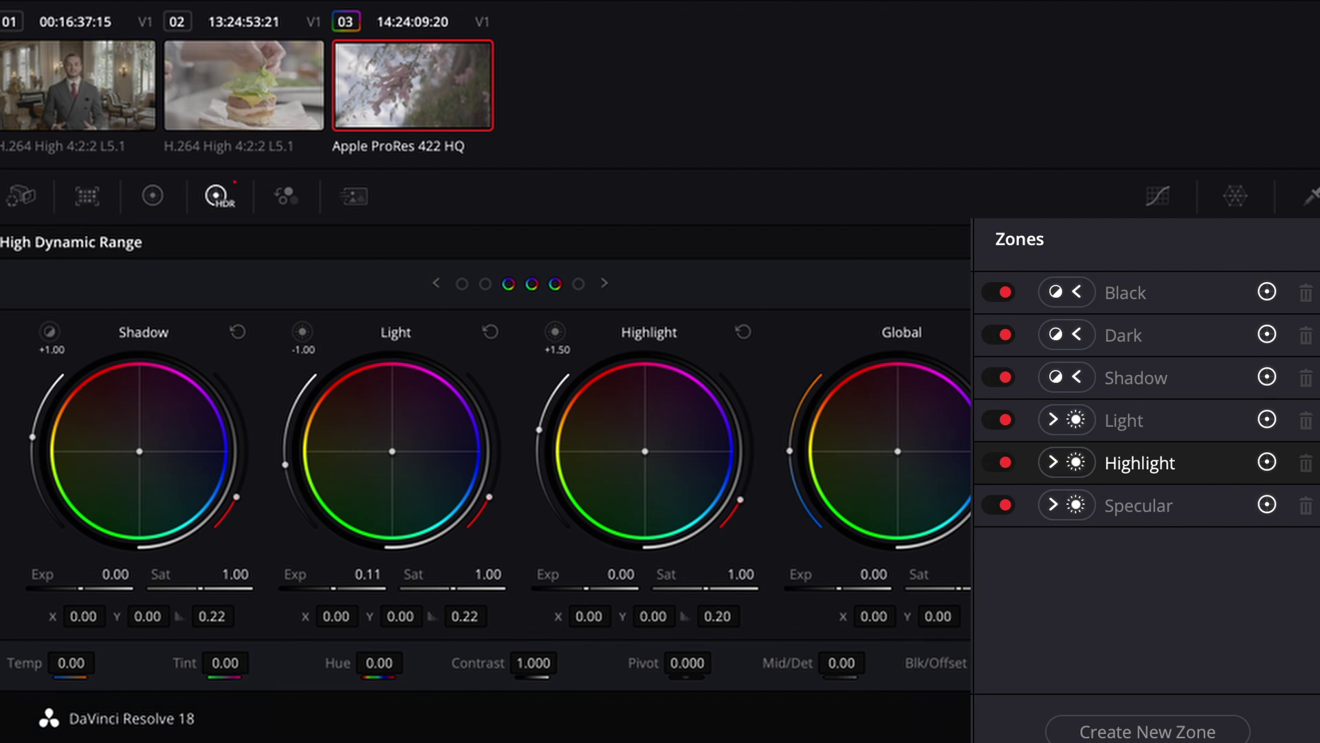
Step: Select and widen the Highlight zone, select Black, then reset all HDR adjustments
left_click(875, 241)
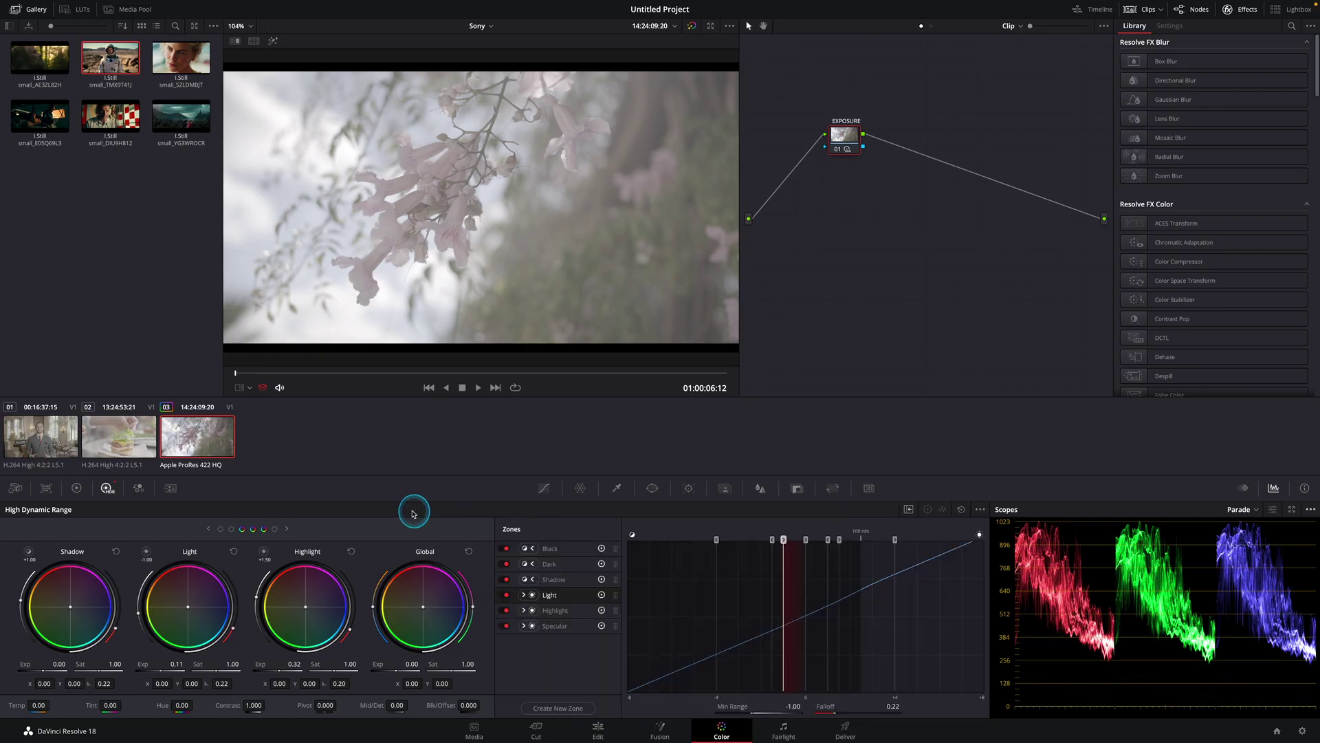
double_click(329, 654)
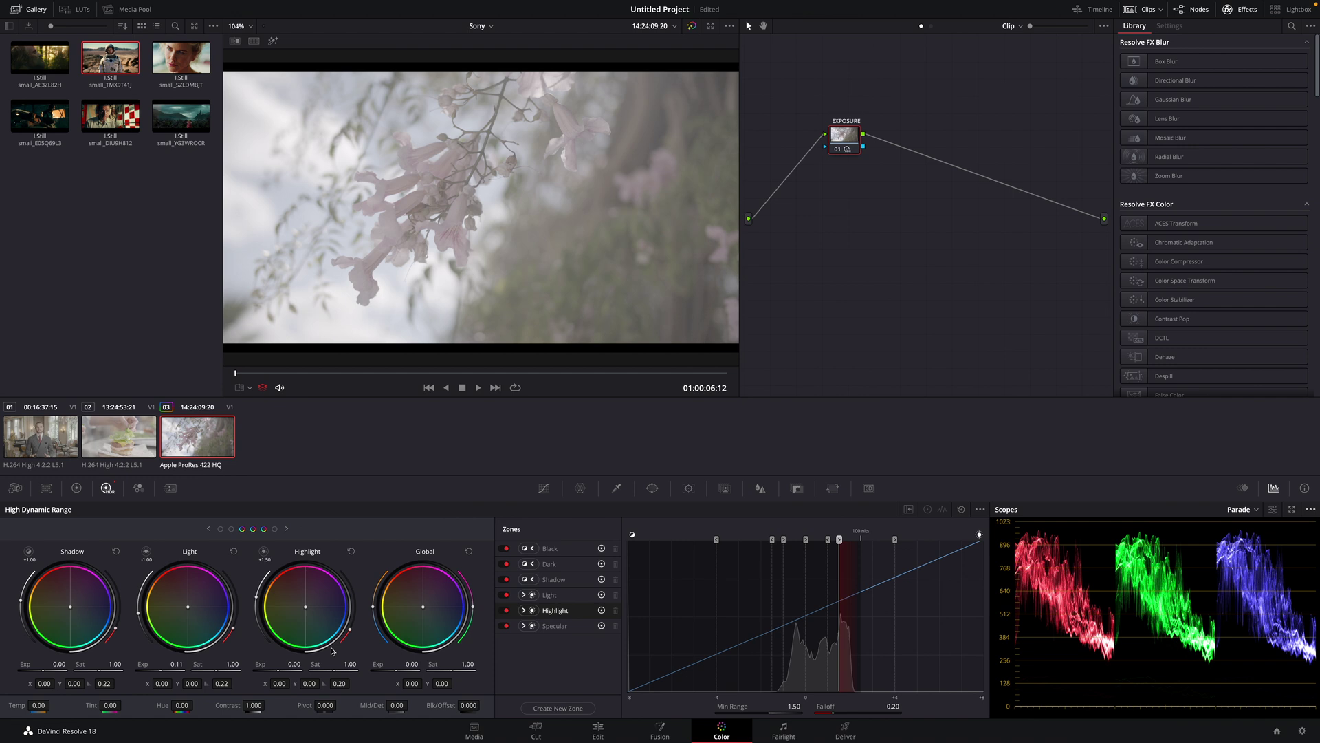
left_click_drag(917, 560, 834, 593)
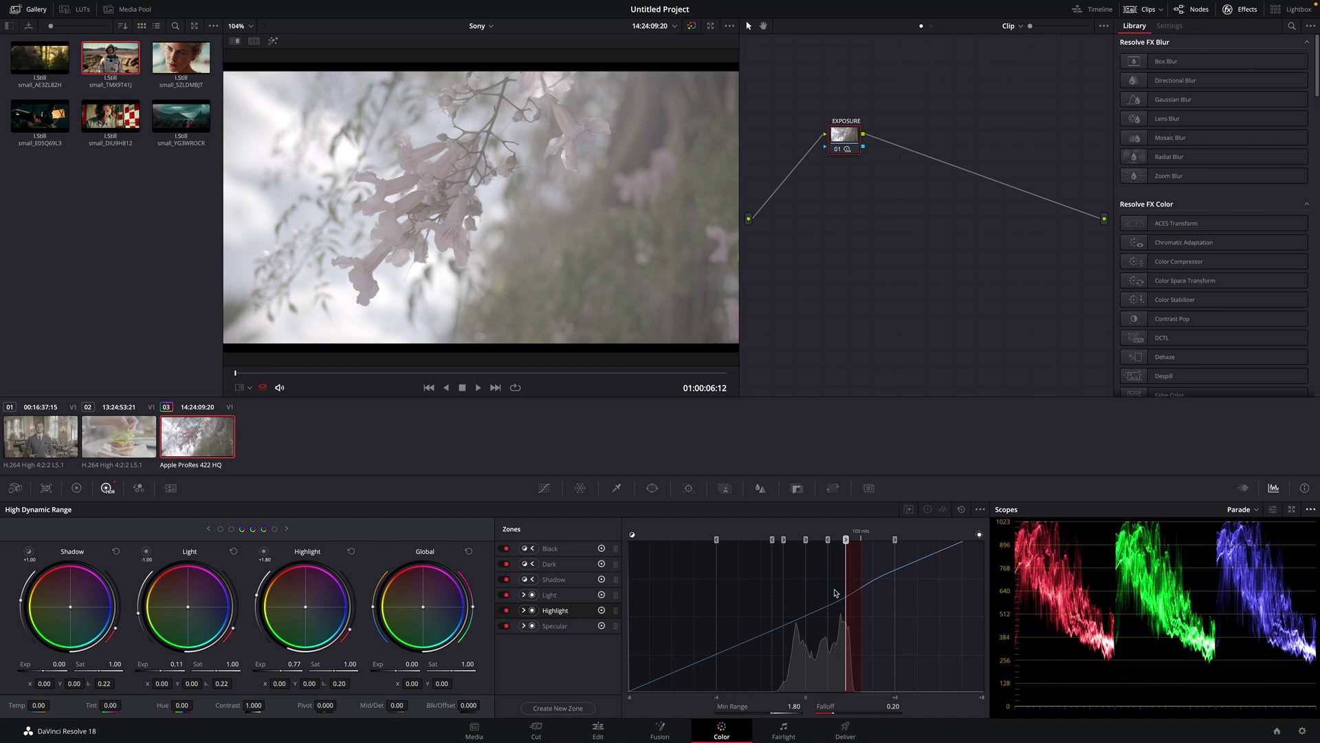
left_click(717, 539)
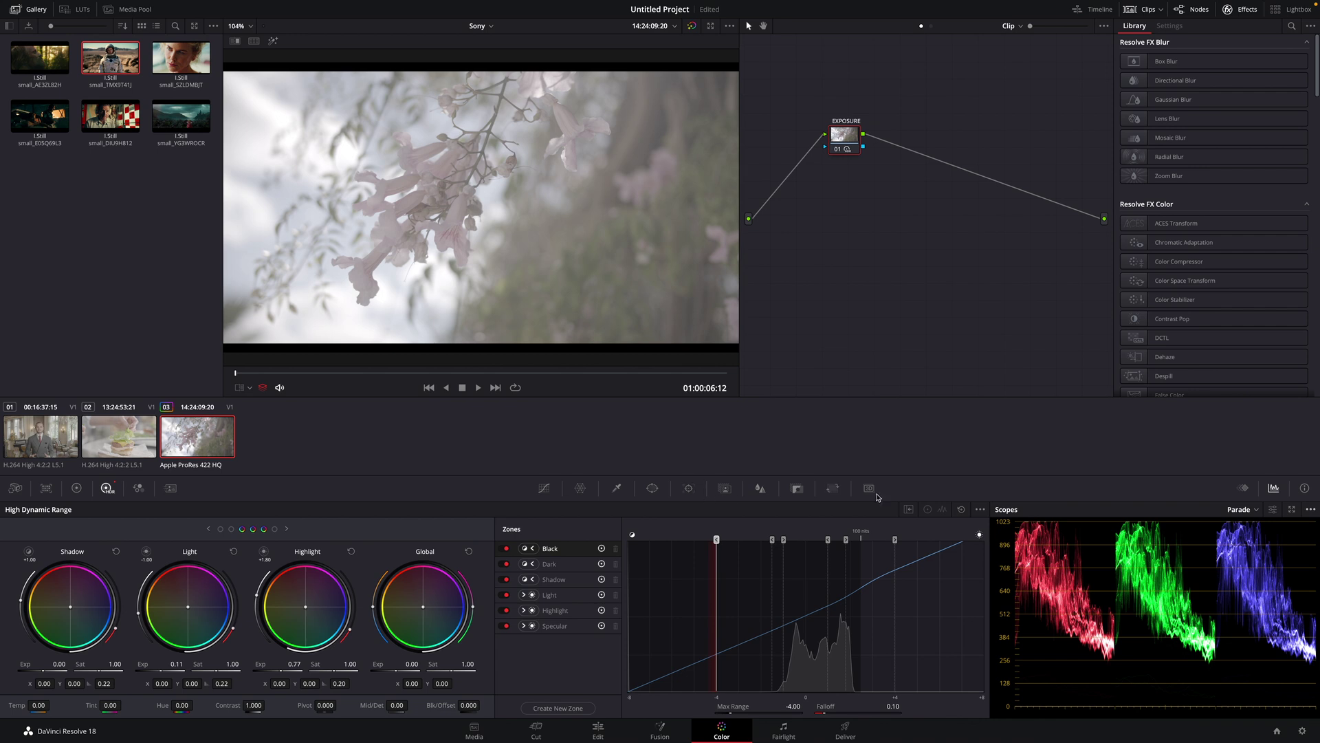
left_click(961, 509)
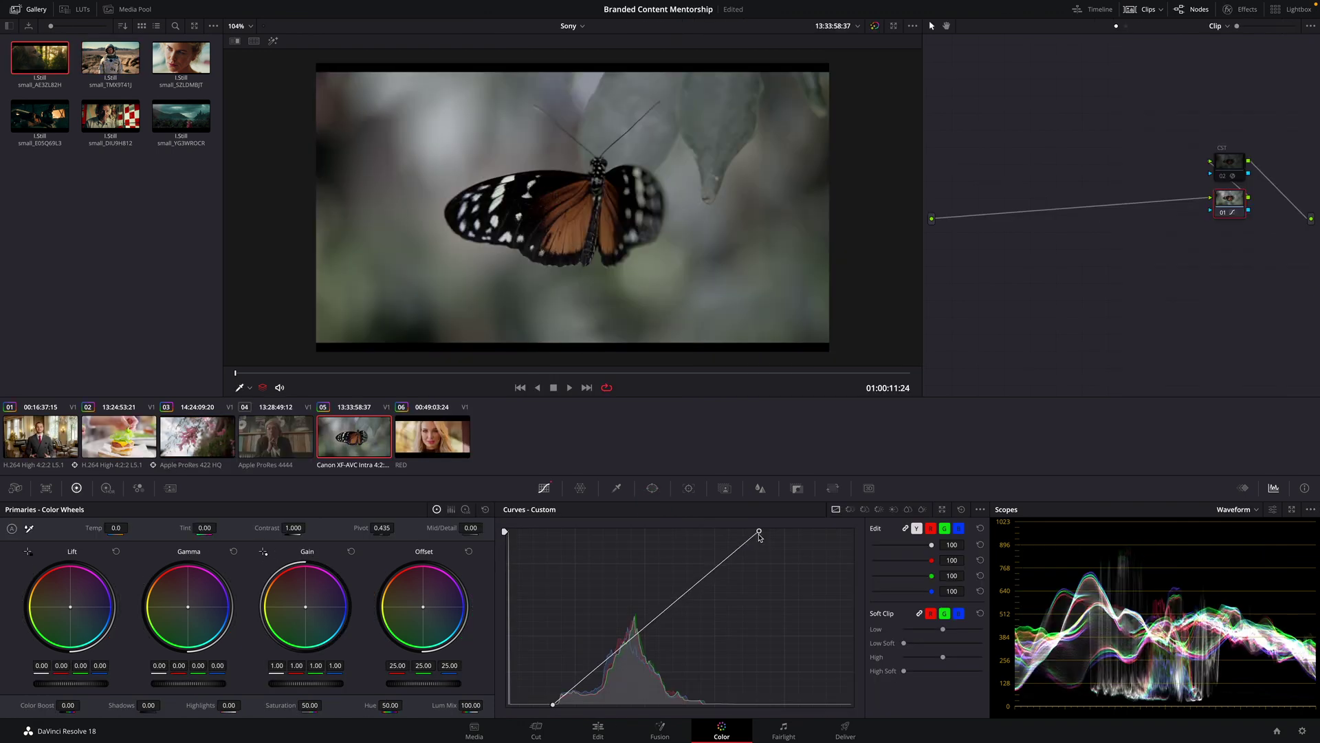
Step: Add and drag custom curve points, then shift the orange wings toward magenta in Hue vs Hue
left_click_drag(760, 532, 742, 537)
left_click(601, 670)
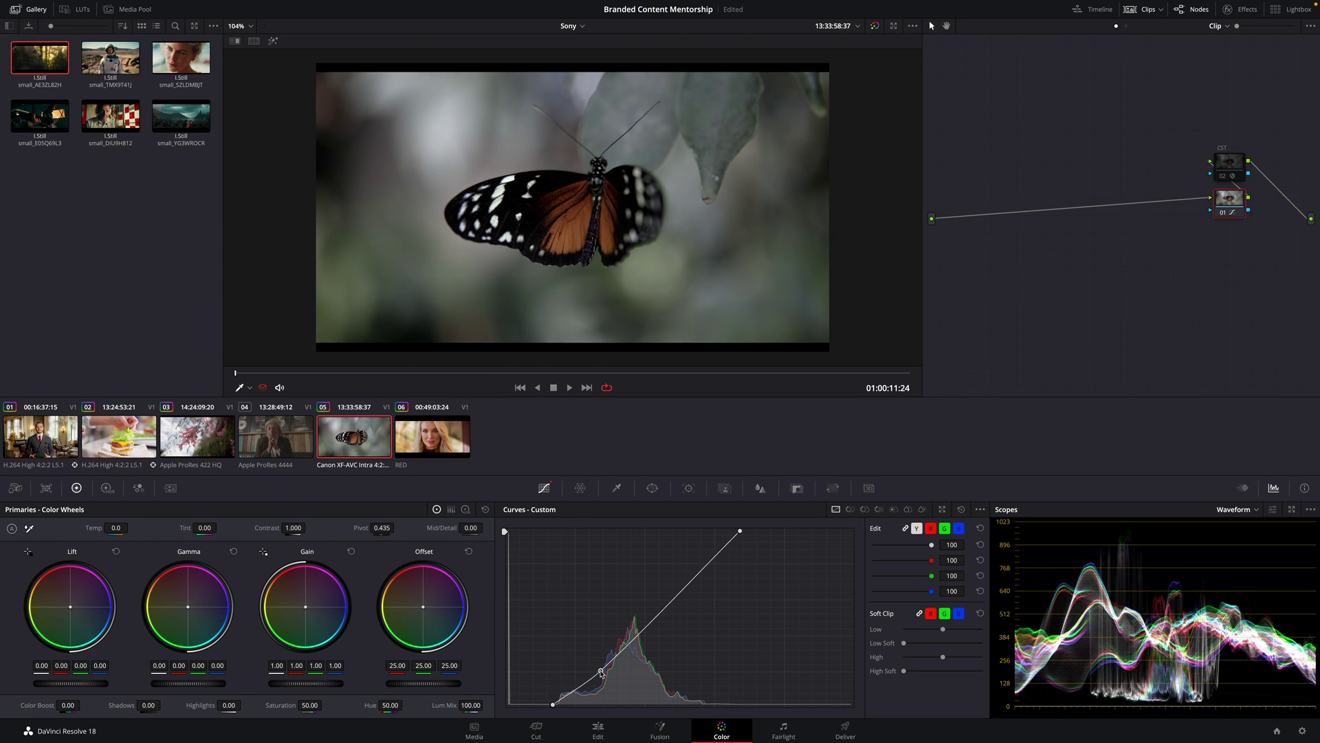
left_click_drag(666, 603, 653, 588)
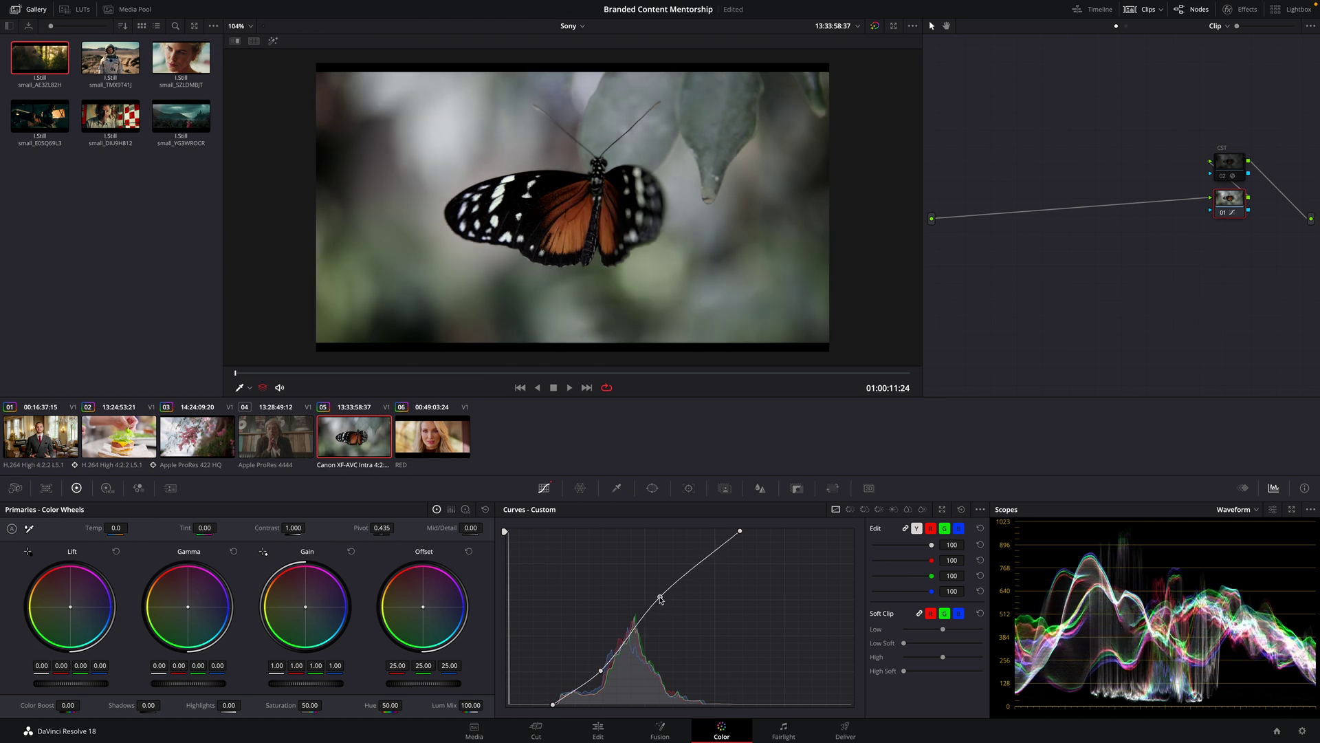
left_click(850, 509)
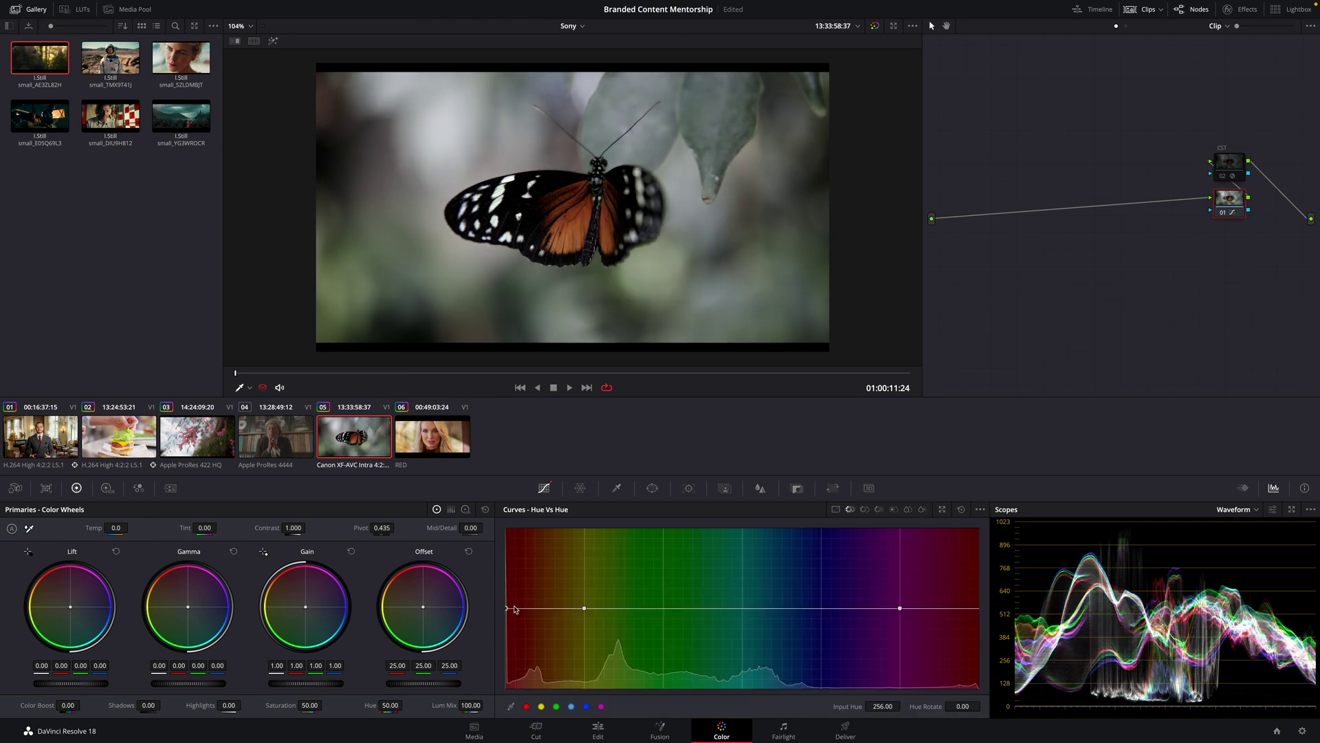
mouse_move(505, 610)
left_mouse_down()
mouse_move(517, 547)
mouse_move(530, 659)
mouse_move(532, 580)
mouse_move(528, 633)
mouse_move(526, 609)
left_mouse_up()
Step: Reset the butterfly clip's grade and pull the black and white points inward
key("shift+Home")
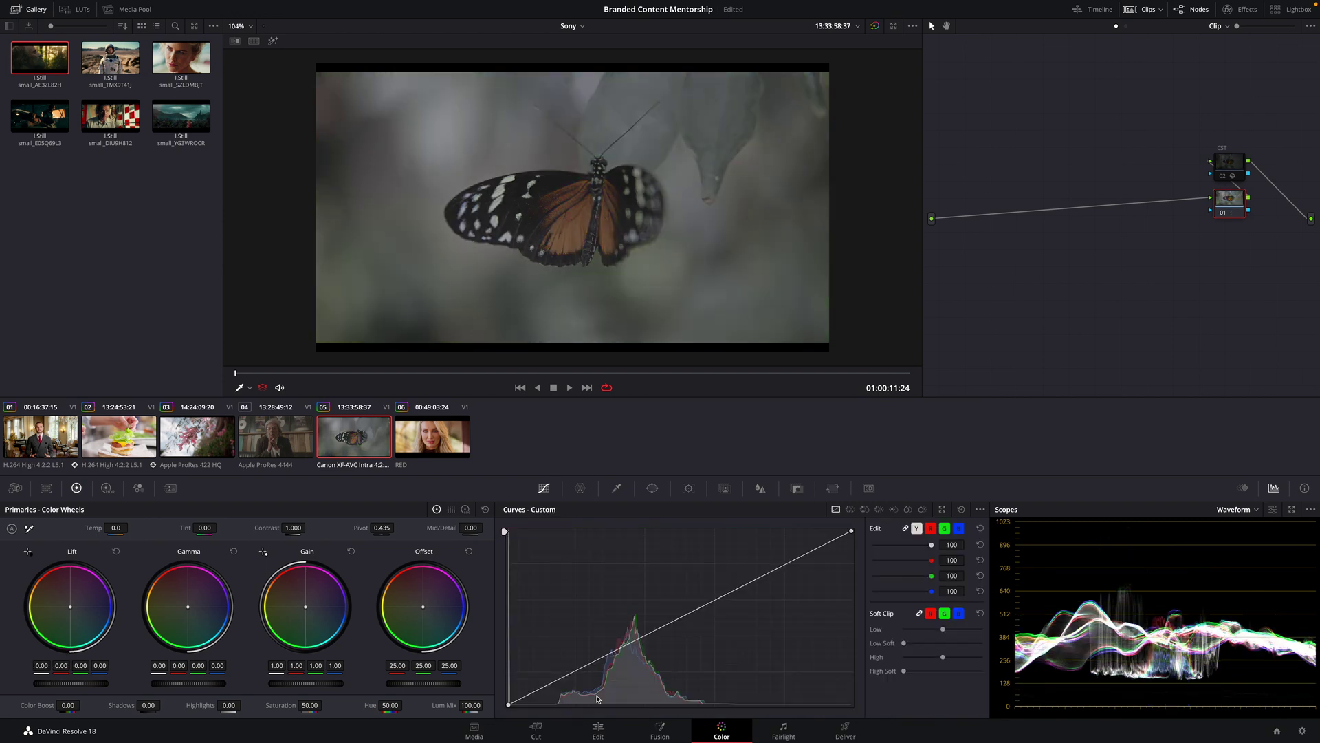
left_click_drag(510, 705, 554, 708)
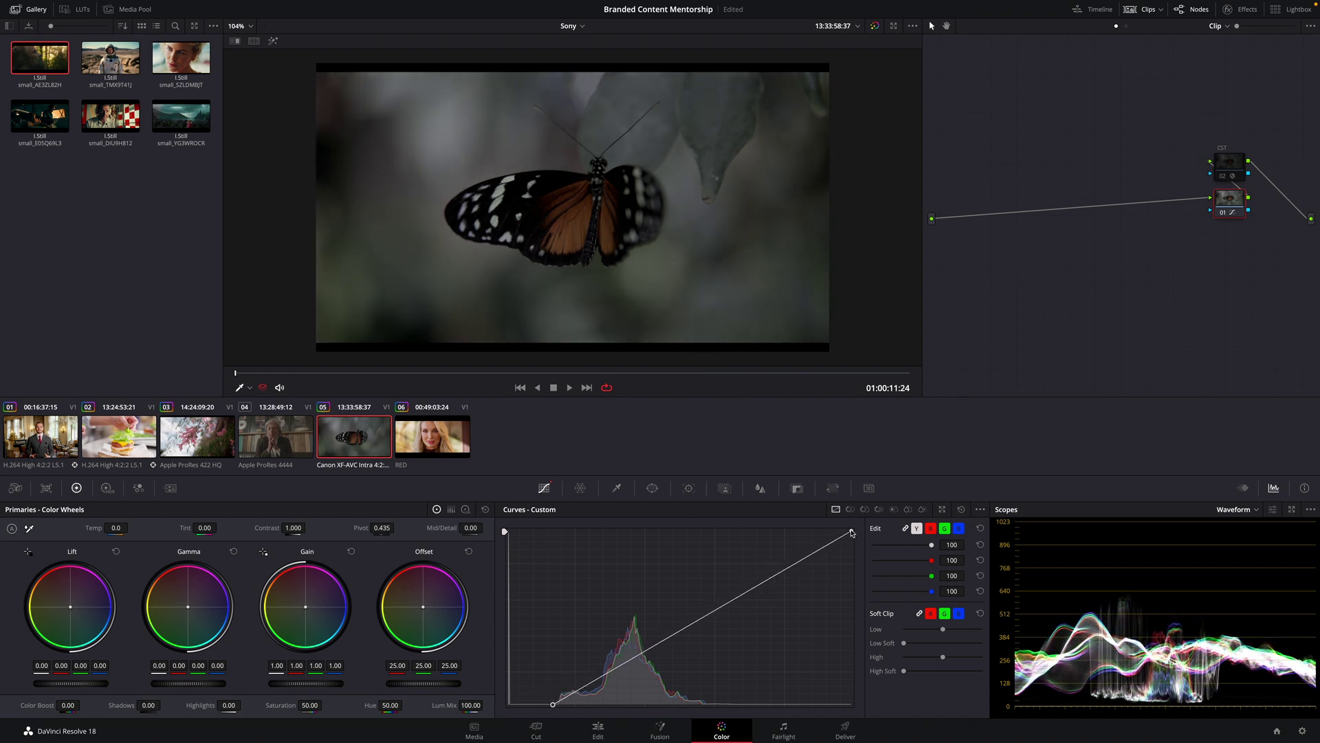
left_click_drag(850, 533, 760, 531)
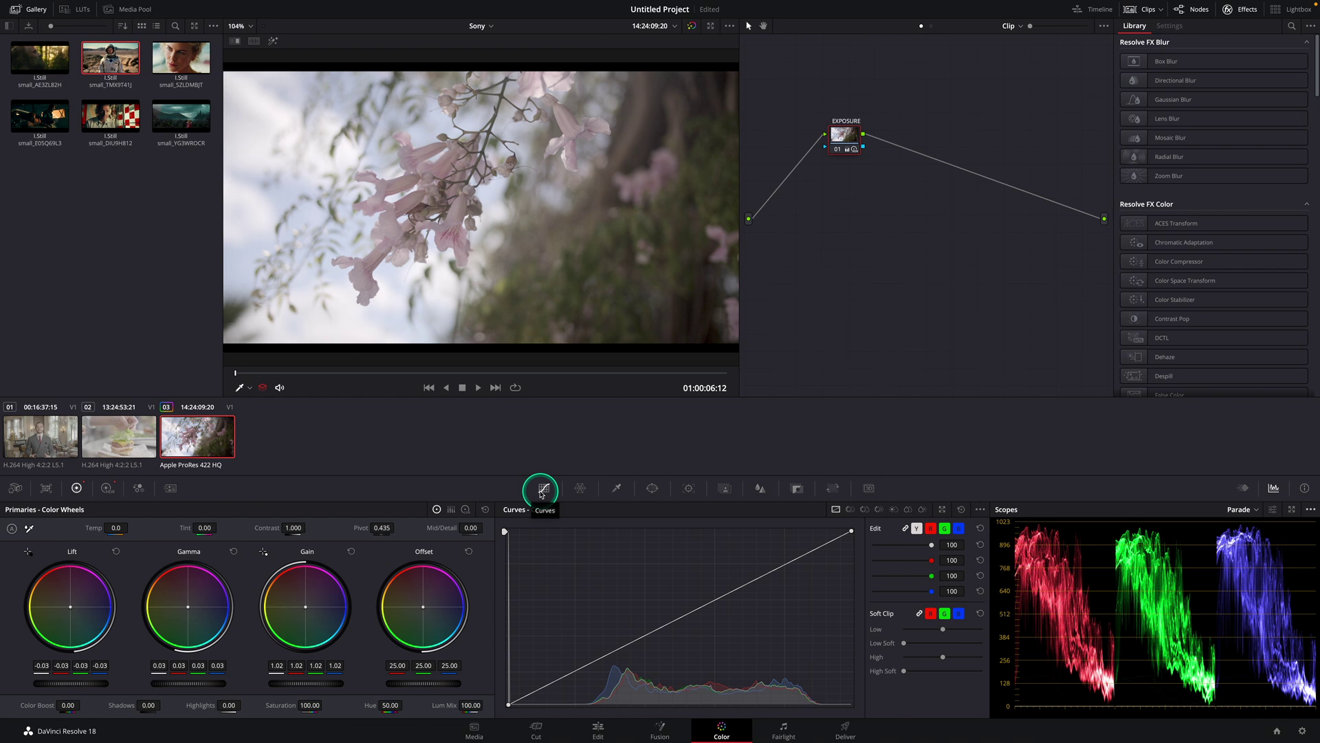
Step: Open the Color Warper hue-saturation grid and nudge the skin-tone points toward lower saturation
left_click(544, 490)
left_click(580, 488)
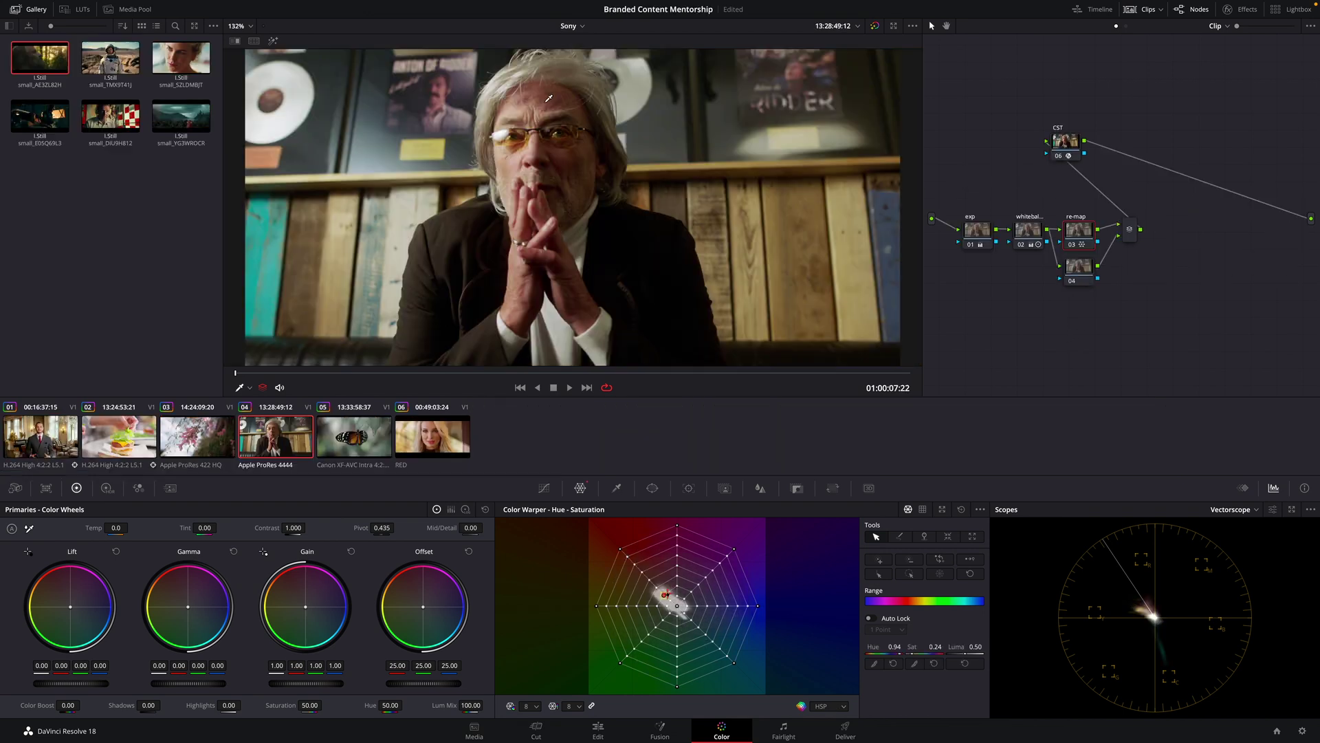
left_click_drag(547, 99, 550, 98)
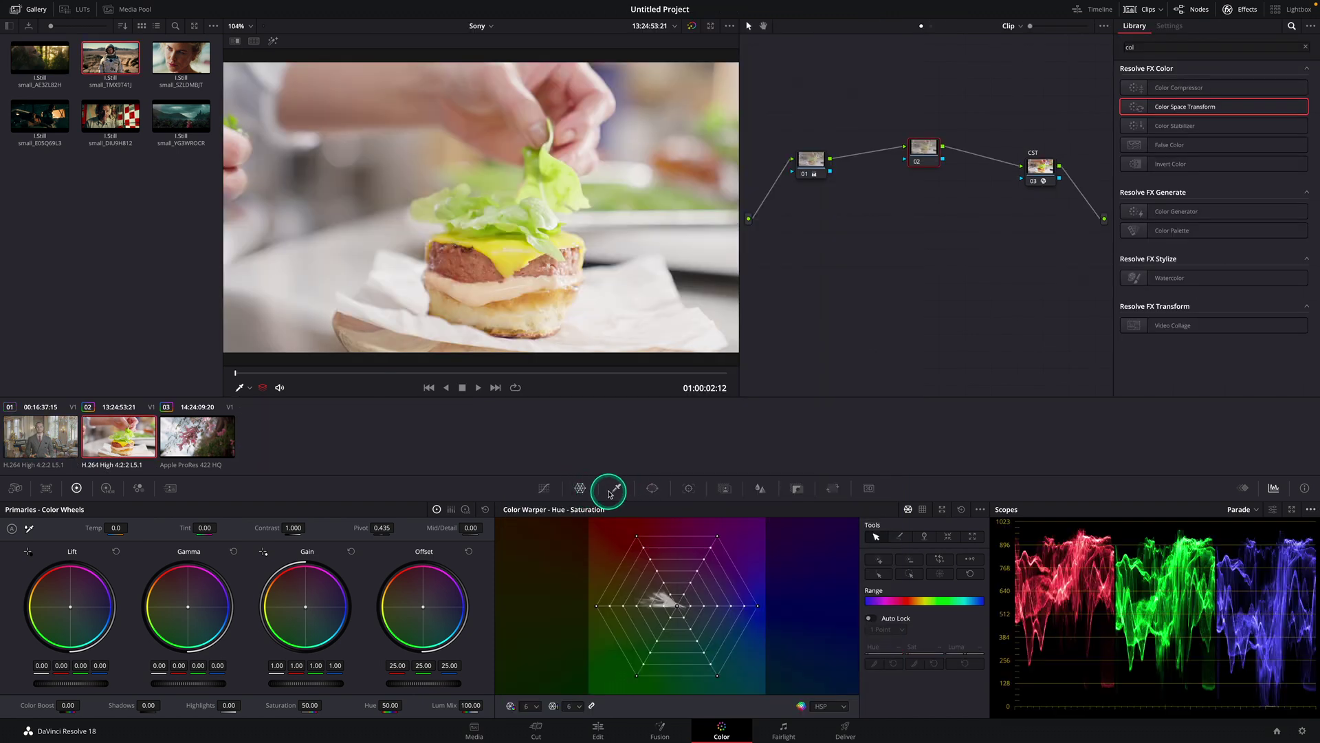
Step: Sample the yellow cheese with the HSL qualifier and check its highlight matte
left_click(614, 489)
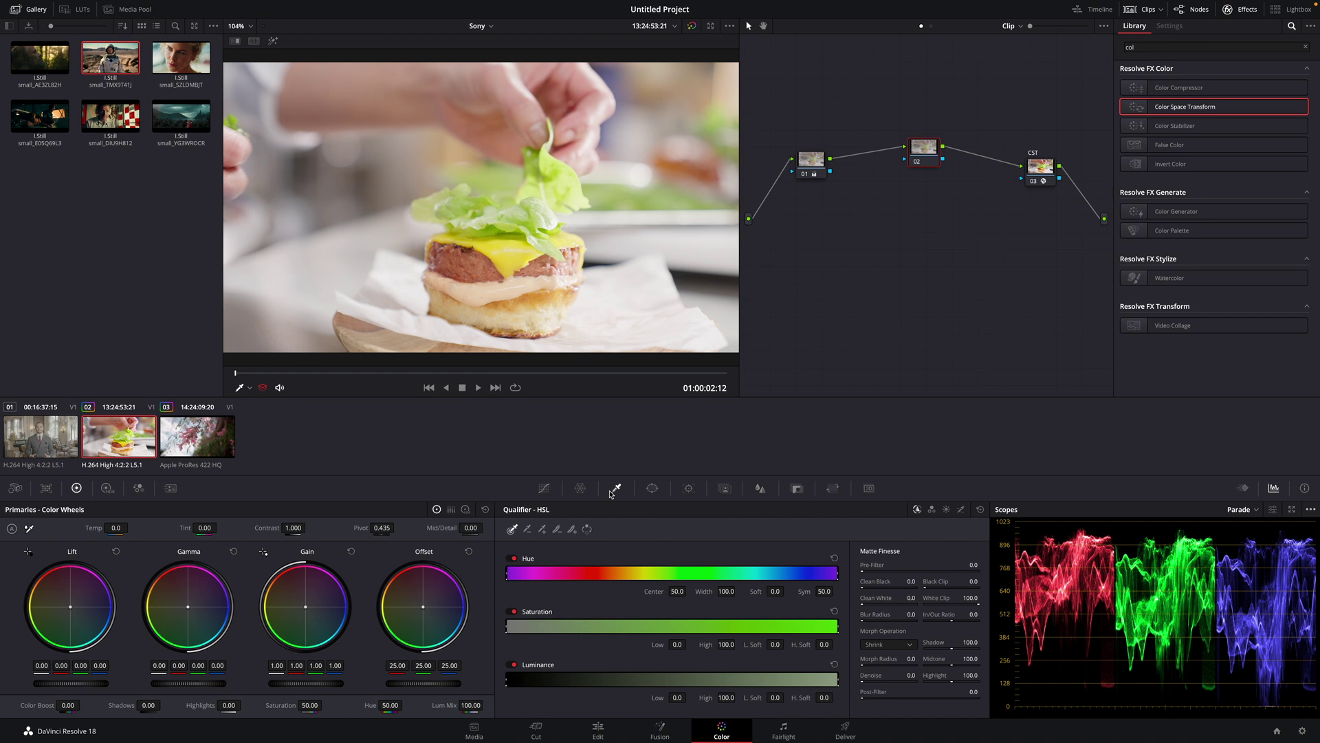
mouse_move(508, 247)
left_mouse_down()
mouse_move(519, 242)
mouse_move(507, 244)
left_mouse_up()
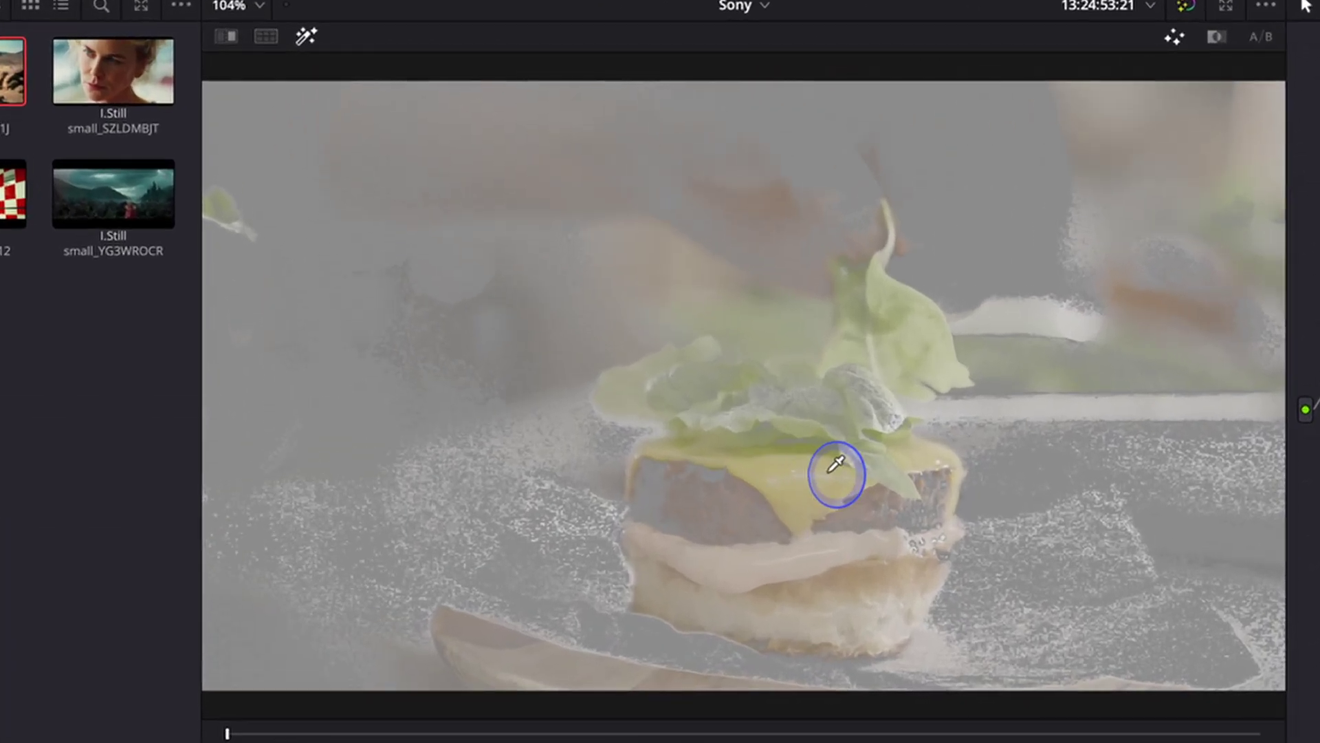
left_click(573, 299)
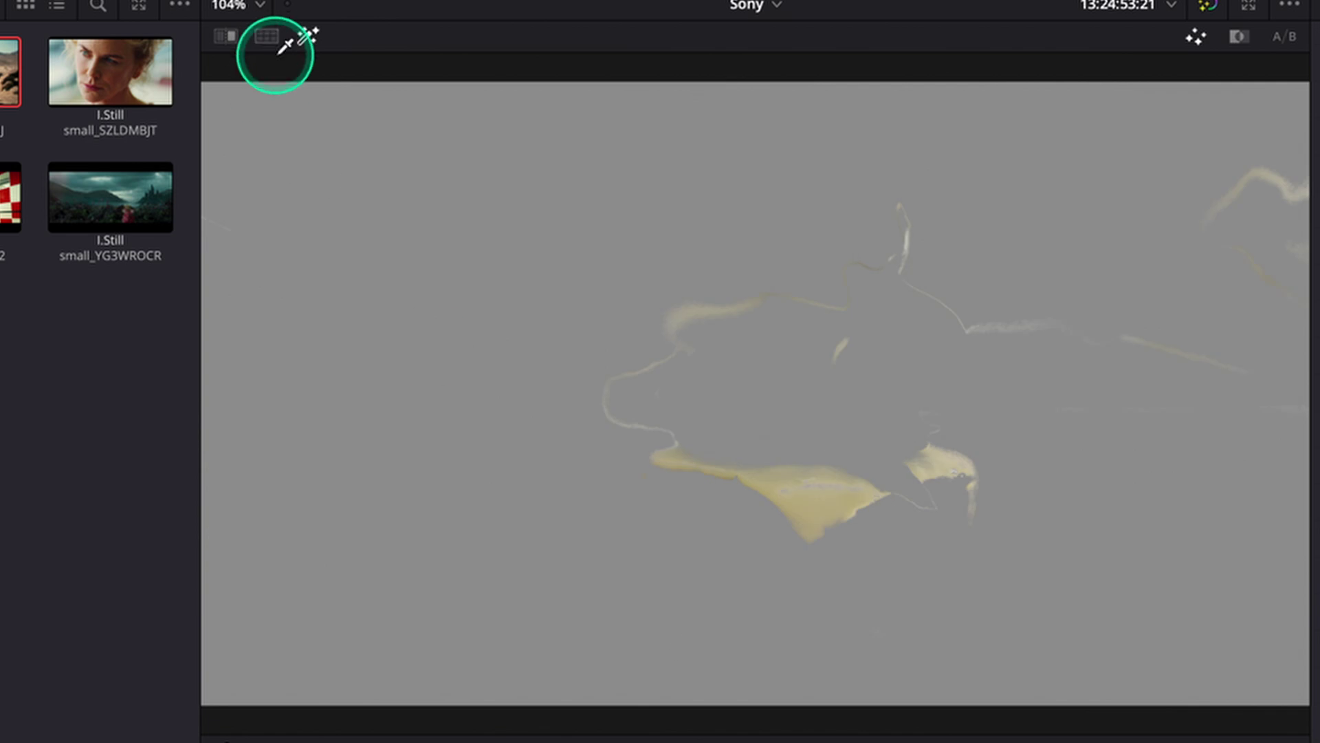
left_click(307, 39)
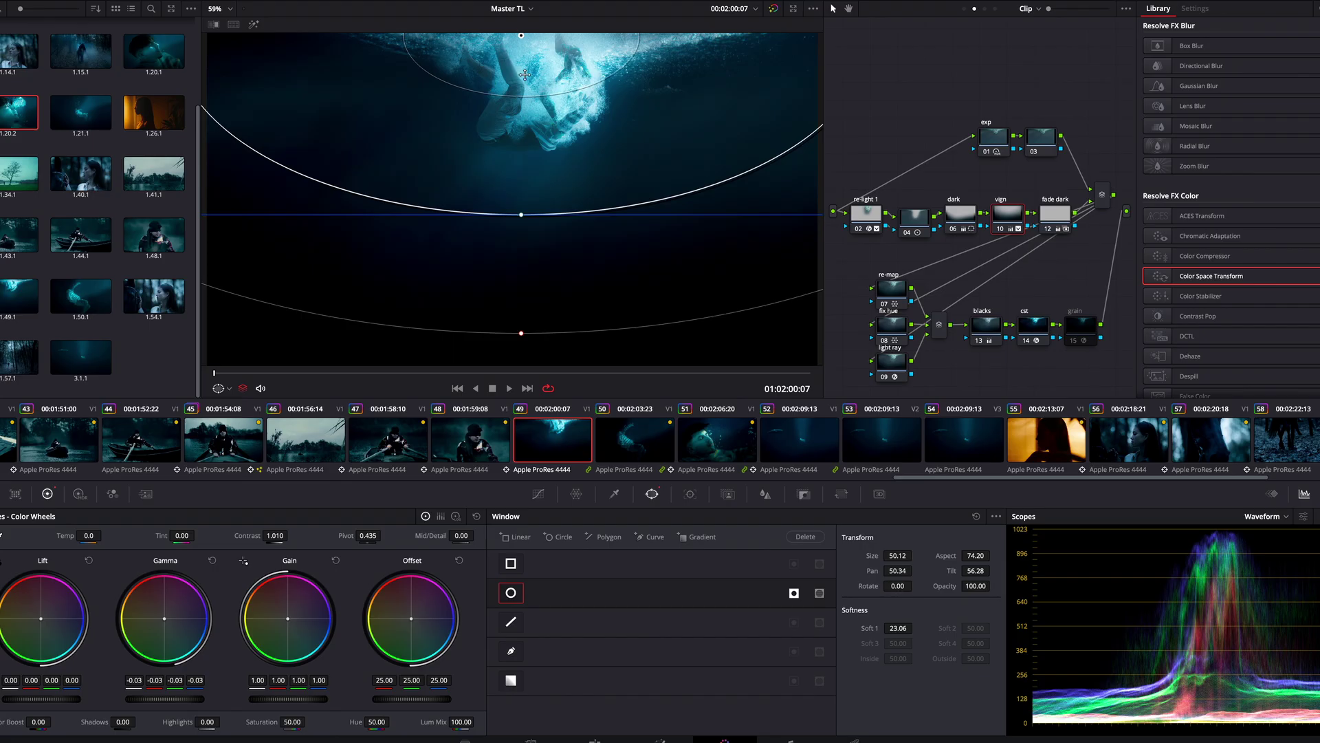
Step: Move the circle window into place, enlarge it around the subject, and widen its soft edge
scroll(525, 74, "down", 3)
scroll(525, 74, "up", 3)
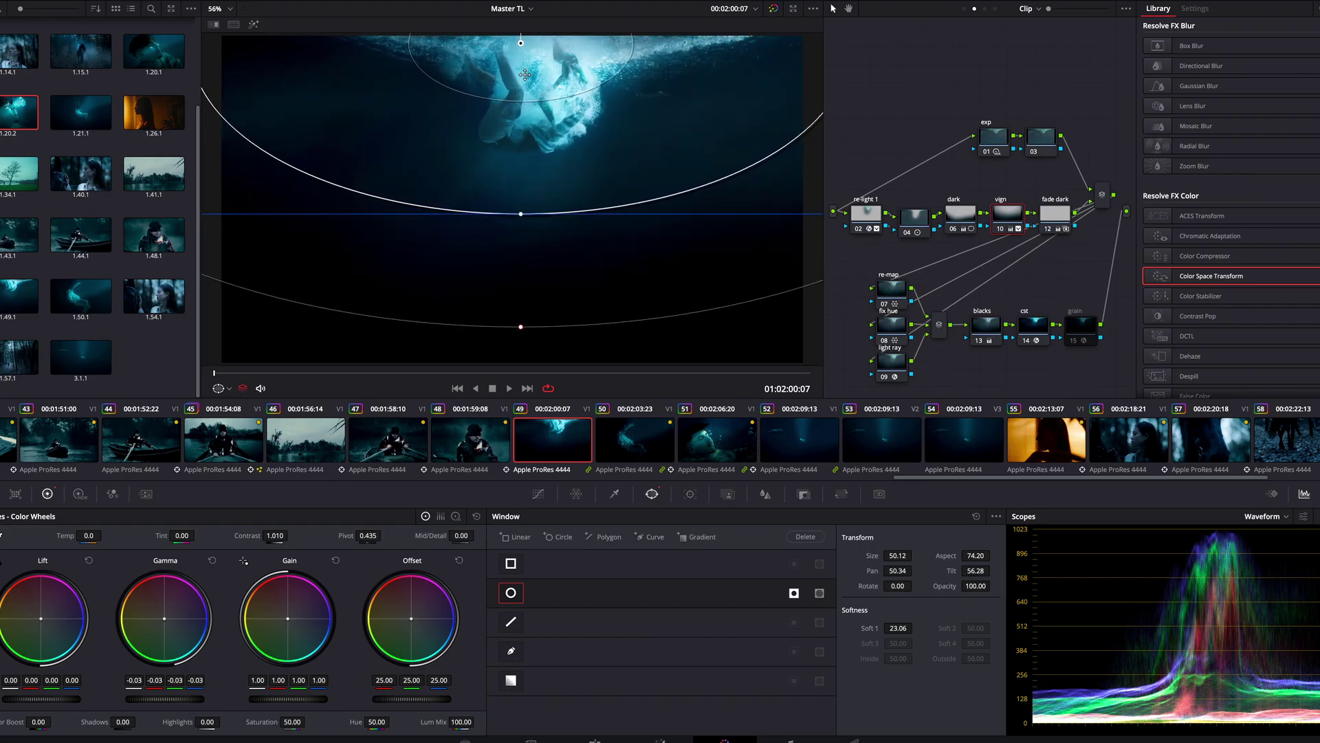
scroll(525, 75, "down", 3)
left_click_drag(517, 116, 516, 215)
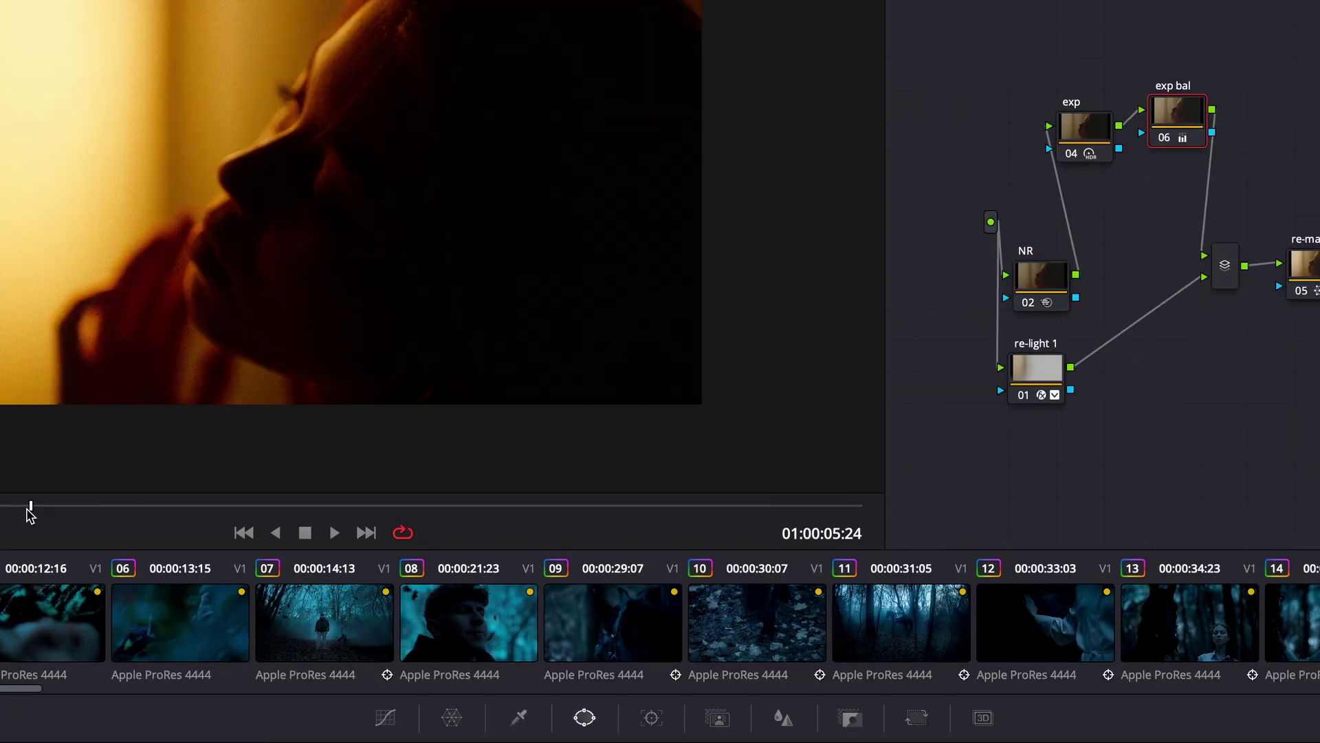
key("ctrl+d")
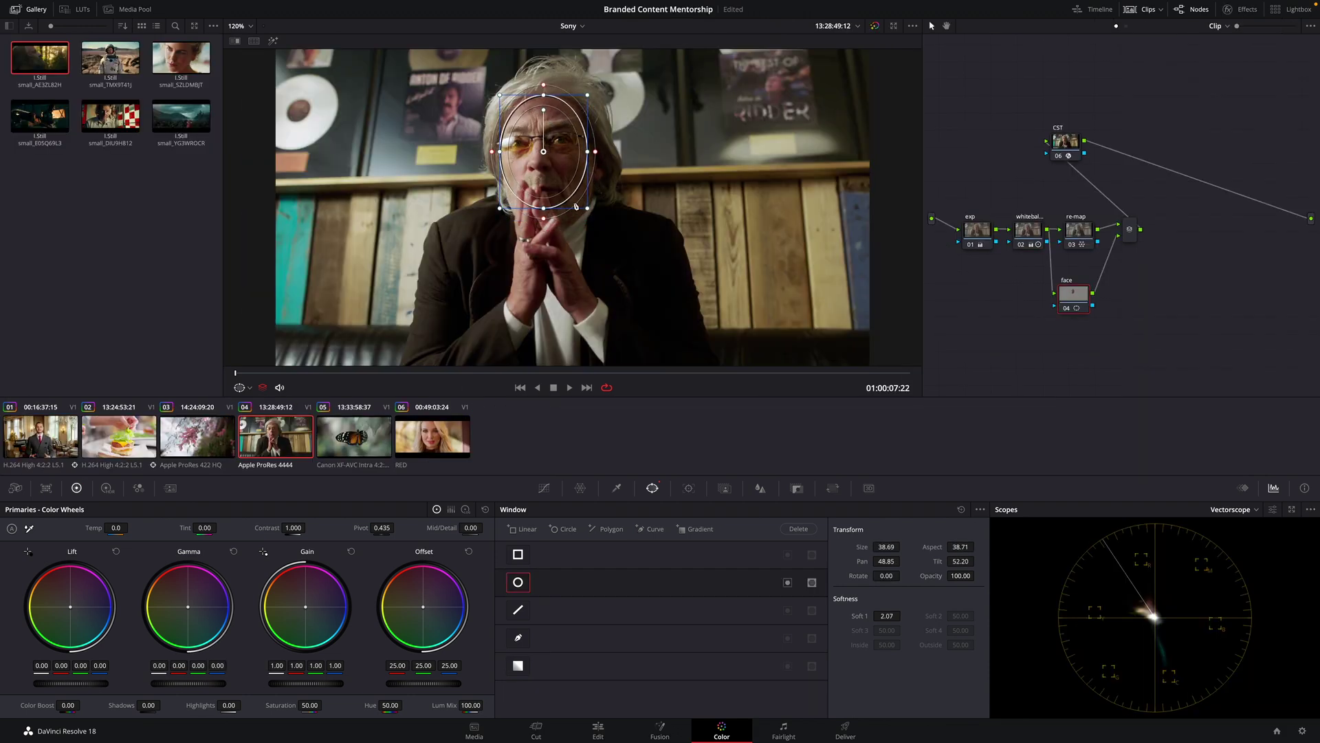
left_click_drag(587, 207, 593, 218)
left_click_drag(602, 152, 606, 152)
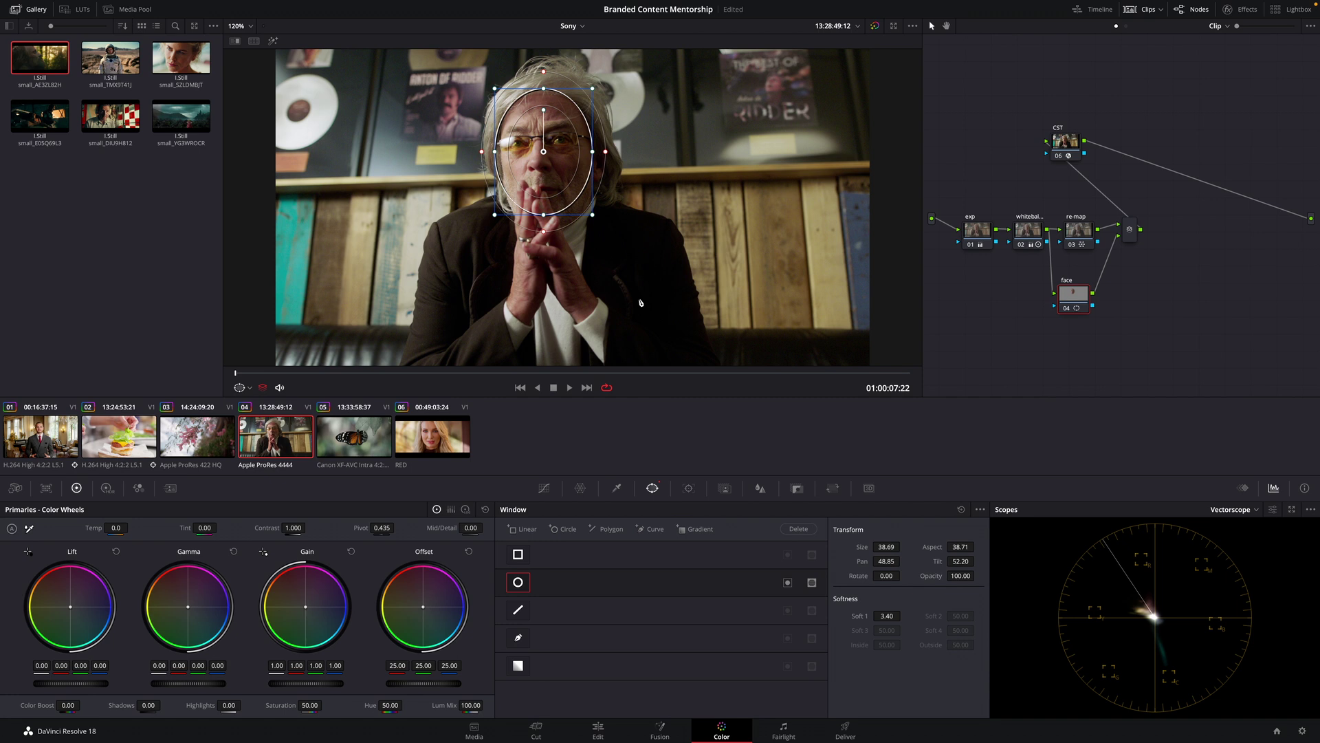
left_click(688, 488)
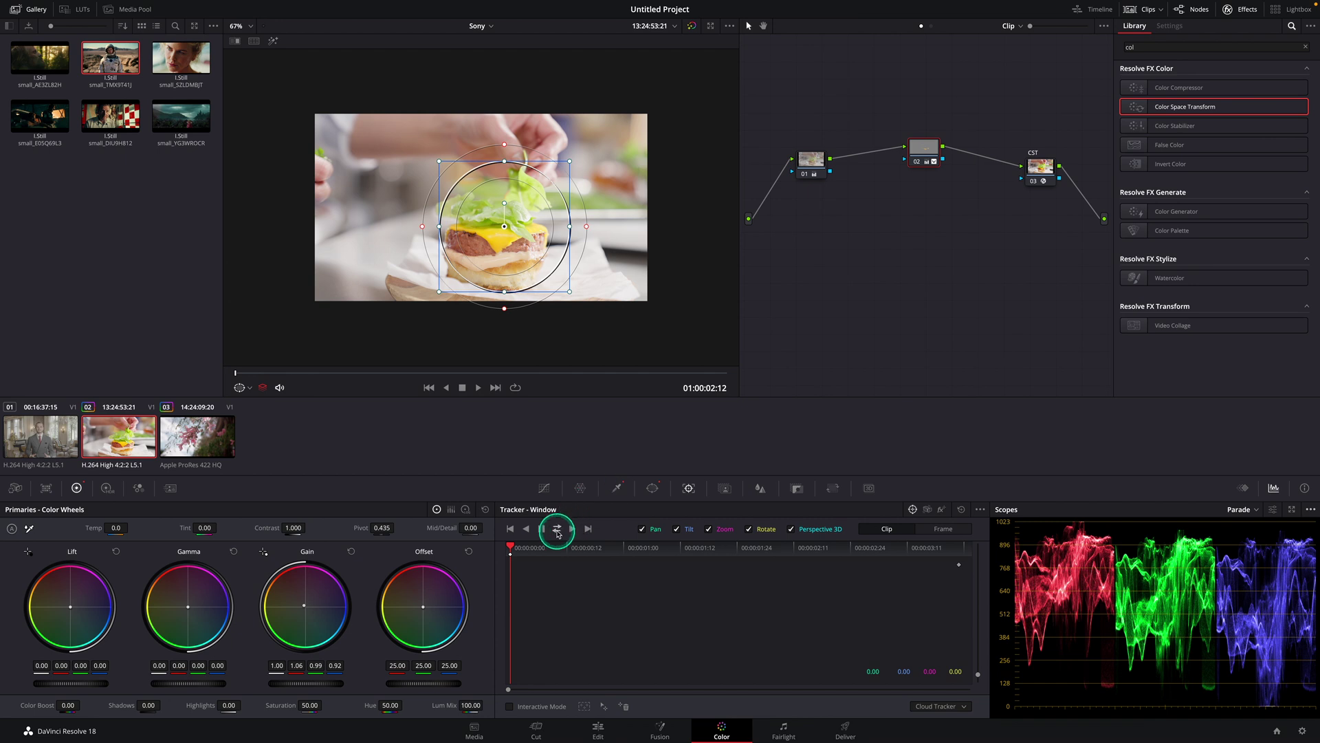
Step: Track the circle window forward and backward, then switch to the pink flower clip
left_click(557, 530)
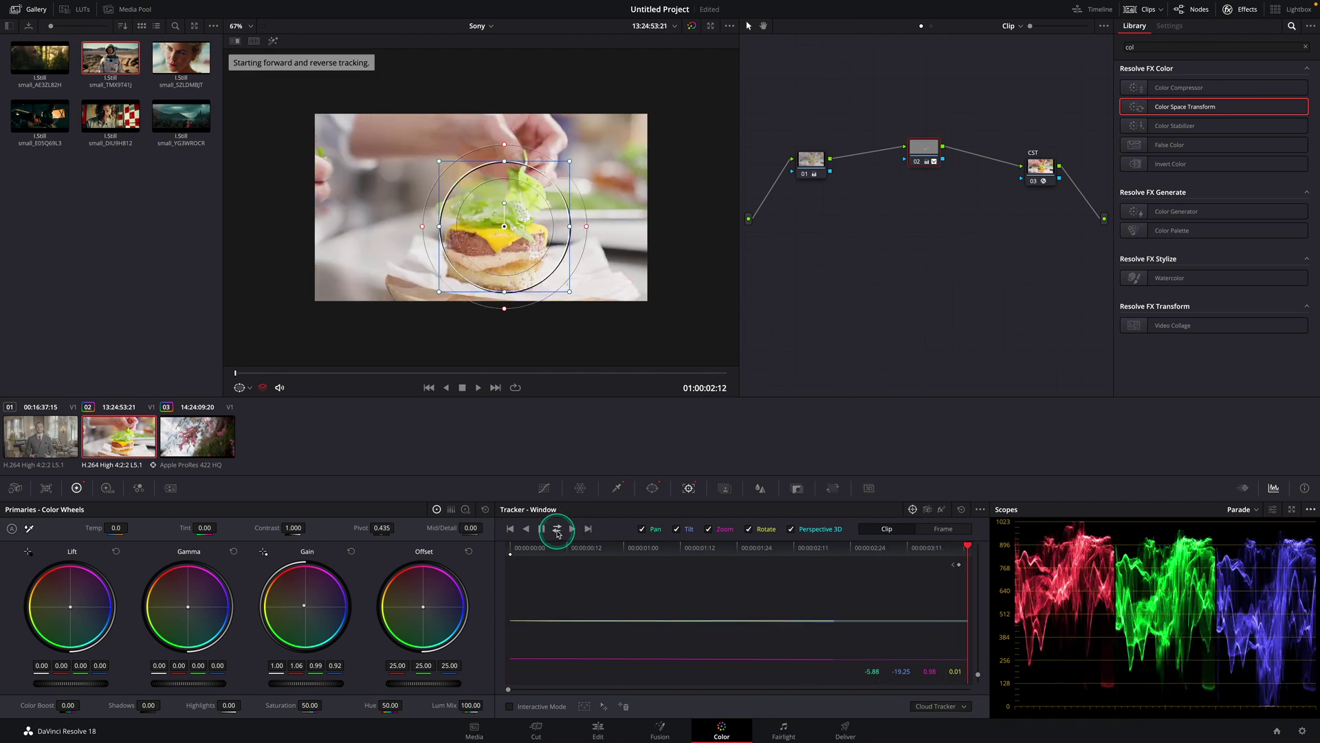
left_click(178, 428)
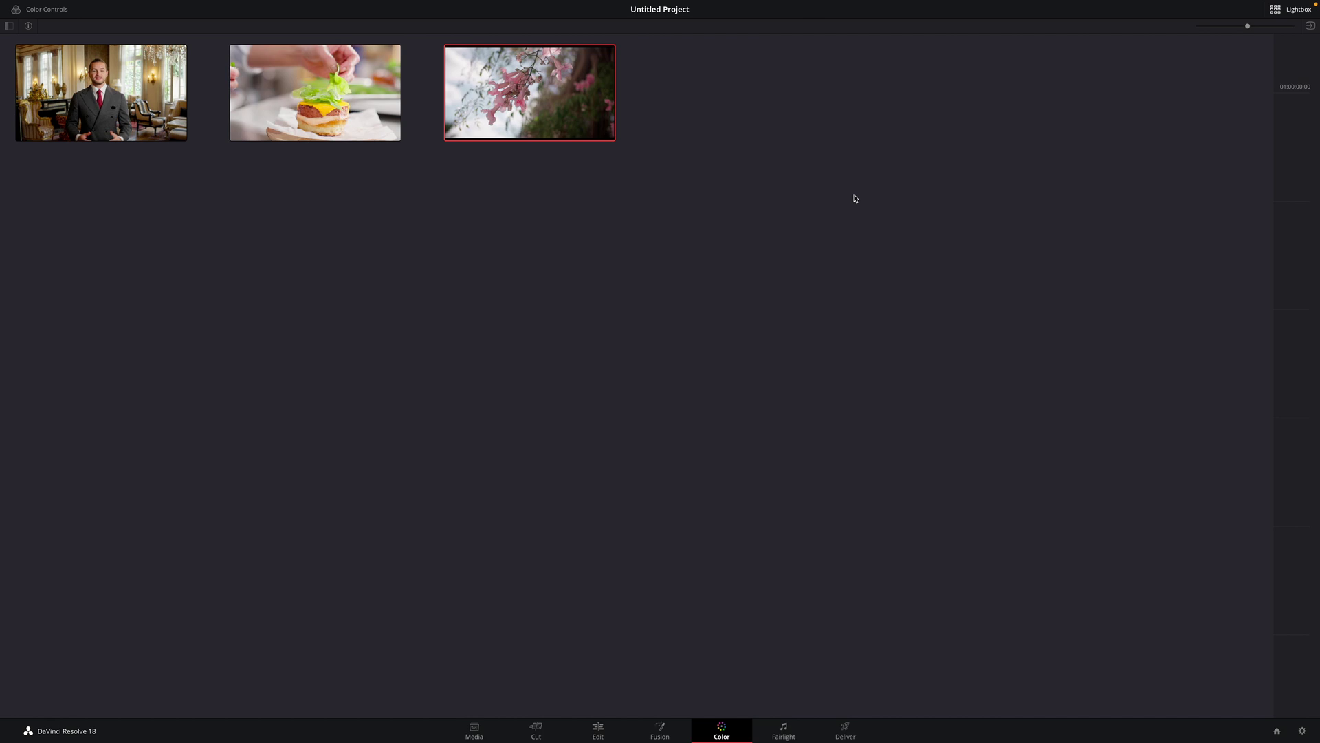
Step: Add the selected forest shots into a new clip group named BLADS 1
right_click(568, 117)
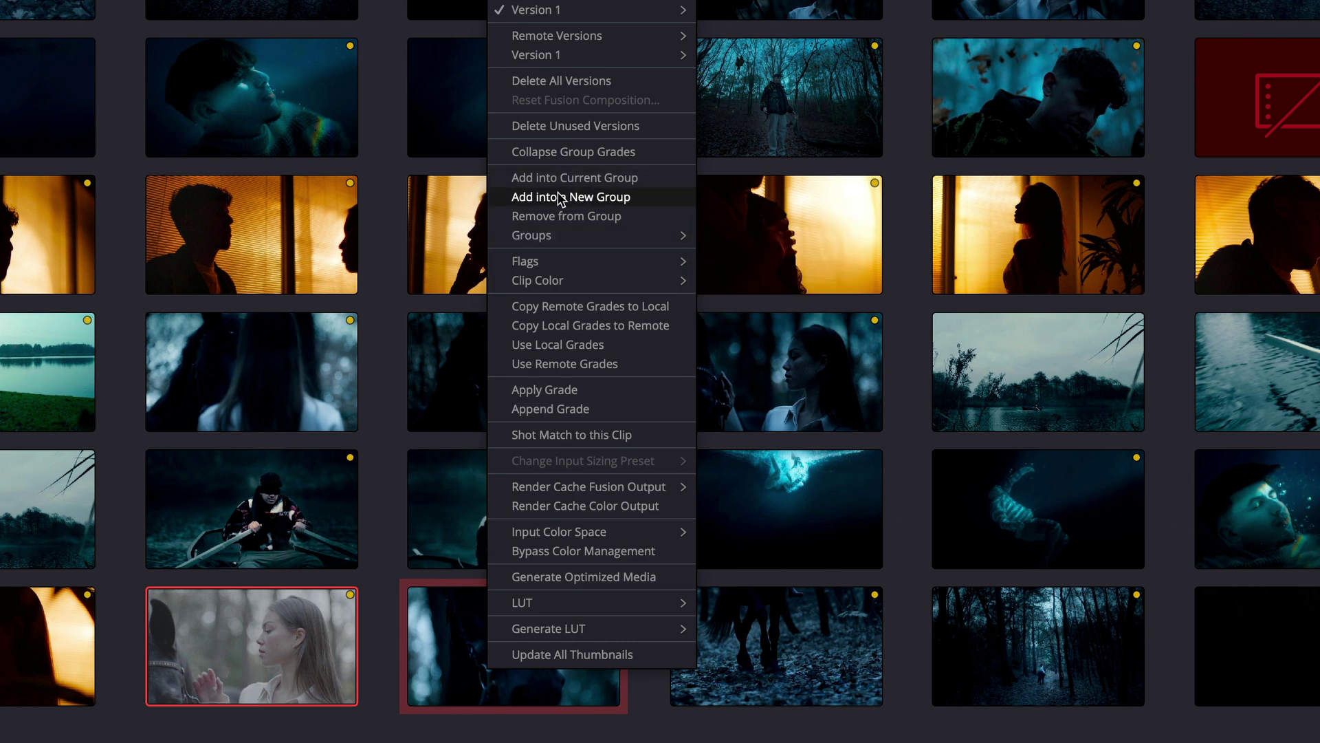
left_click(561, 198)
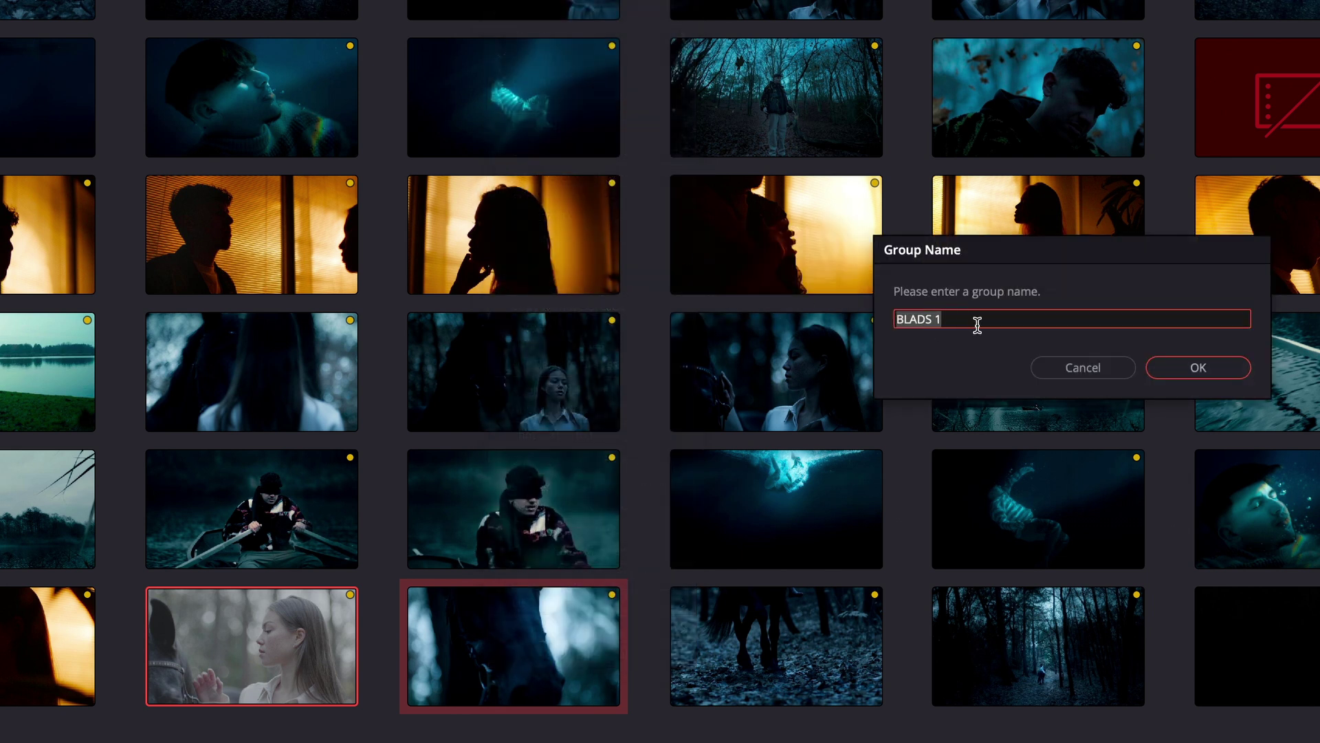